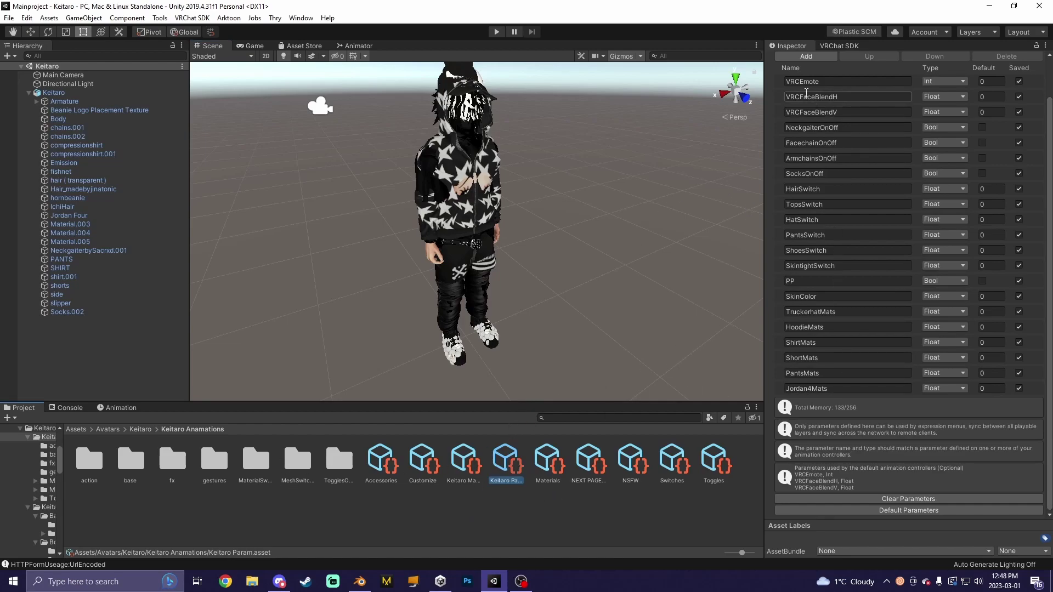
- Add a new Float expression parameter row and name it BubbleslidesMats
click(814, 64)
click(834, 403)
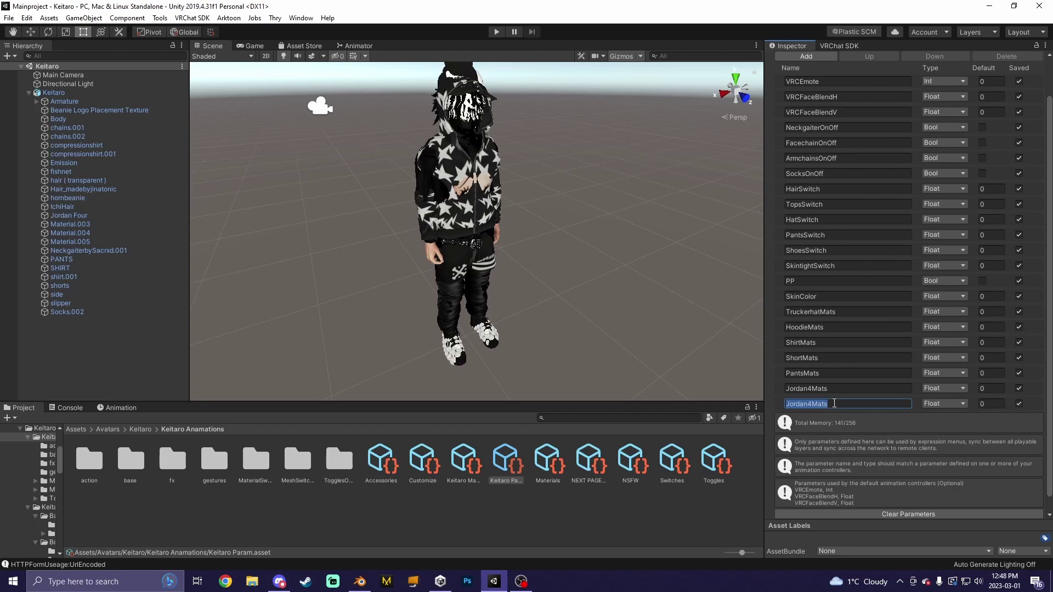
text(BubbleslidesMats)
- Open Keitaro FX in the Animator, check its BubbleslidesMats layer, then select Keitaro Param
double_click(174, 463)
click(132, 461)
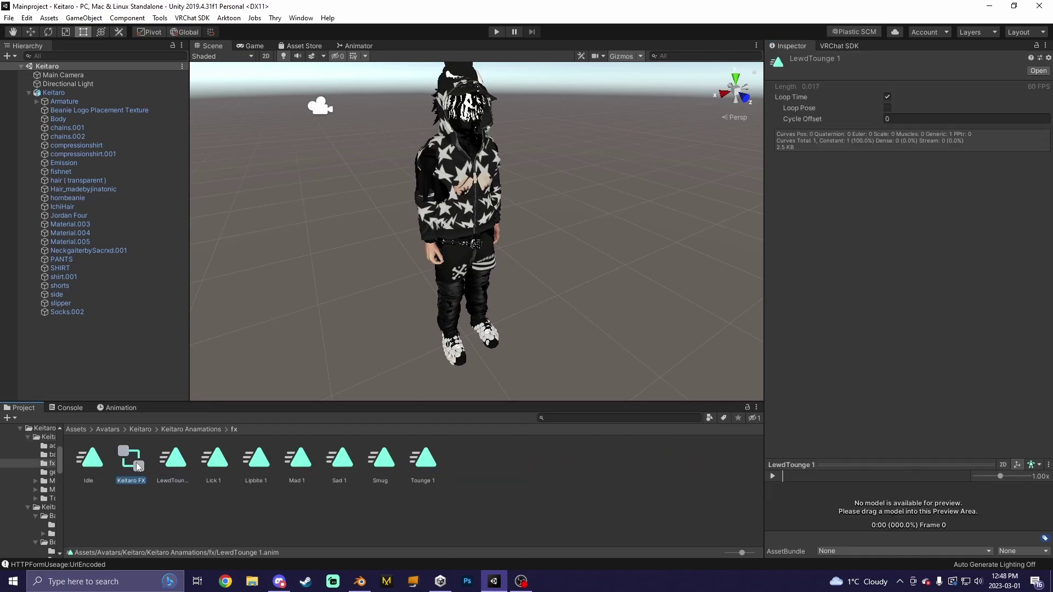
click(354, 45)
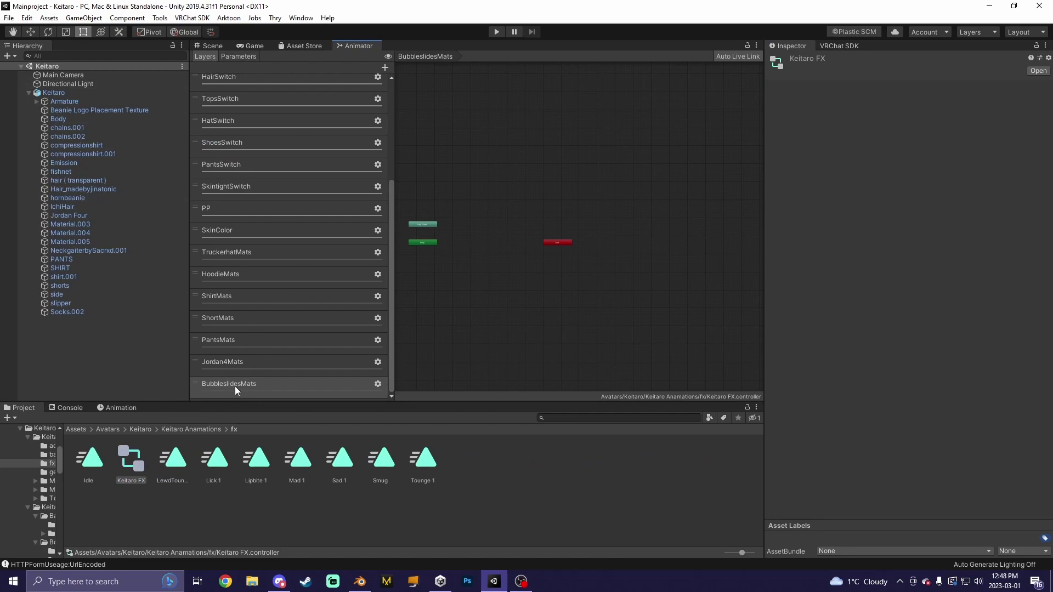
click(373, 385)
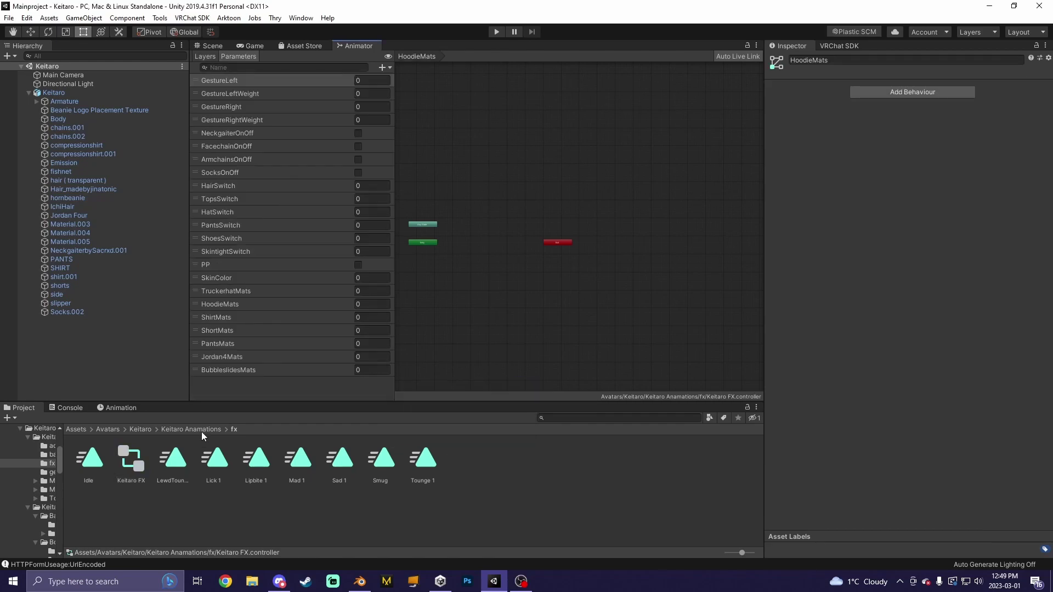
click(200, 430)
click(506, 466)
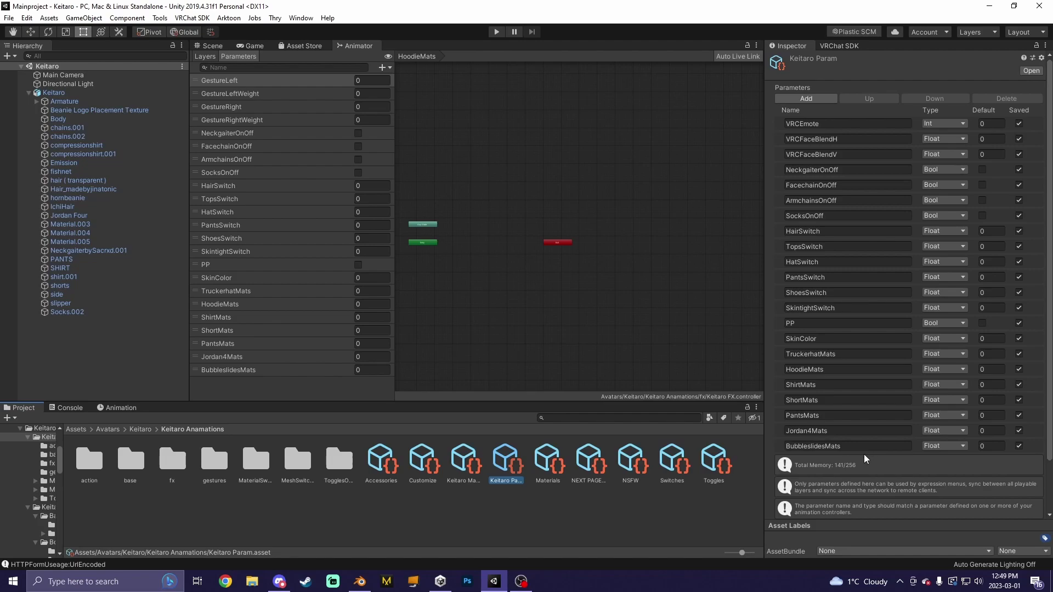
- Add a stray New Float parameter to the FX controller, then delete it
double_click(172, 461)
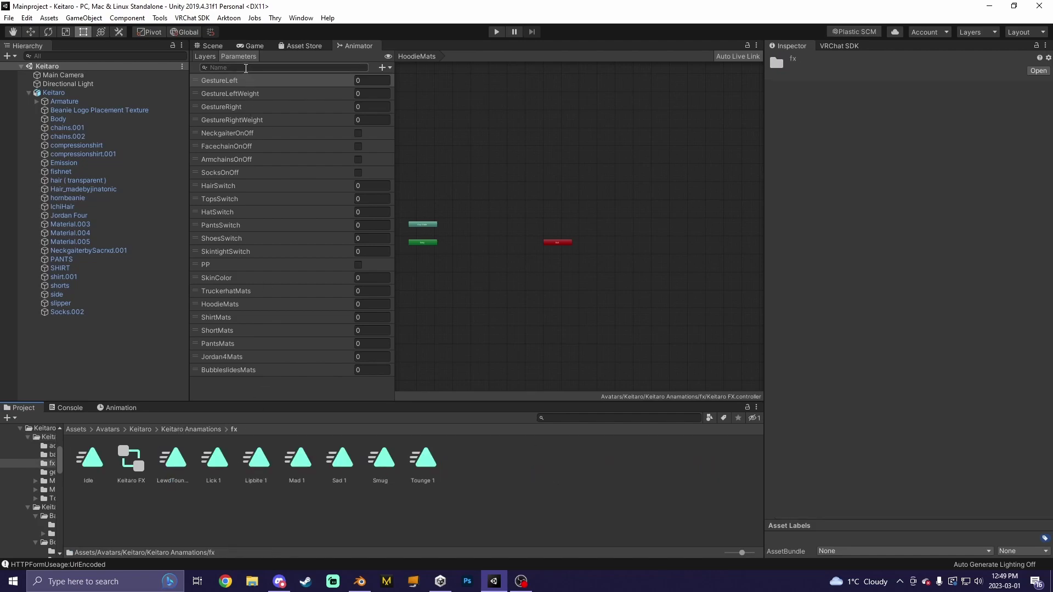
click(382, 66)
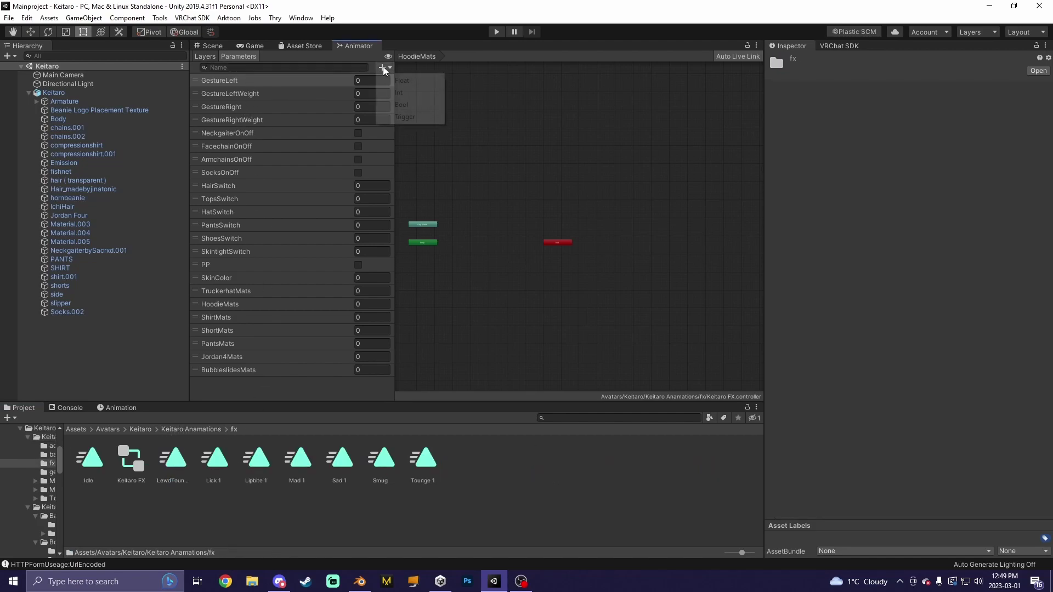
click(407, 81)
key(BackSpace)
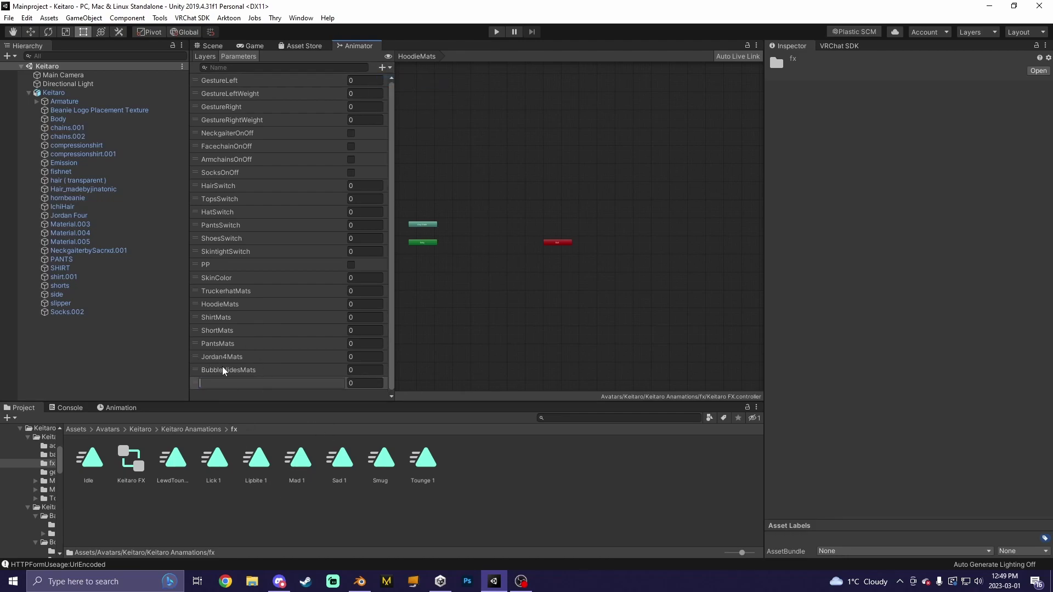
key(Return)
right_click(238, 383)
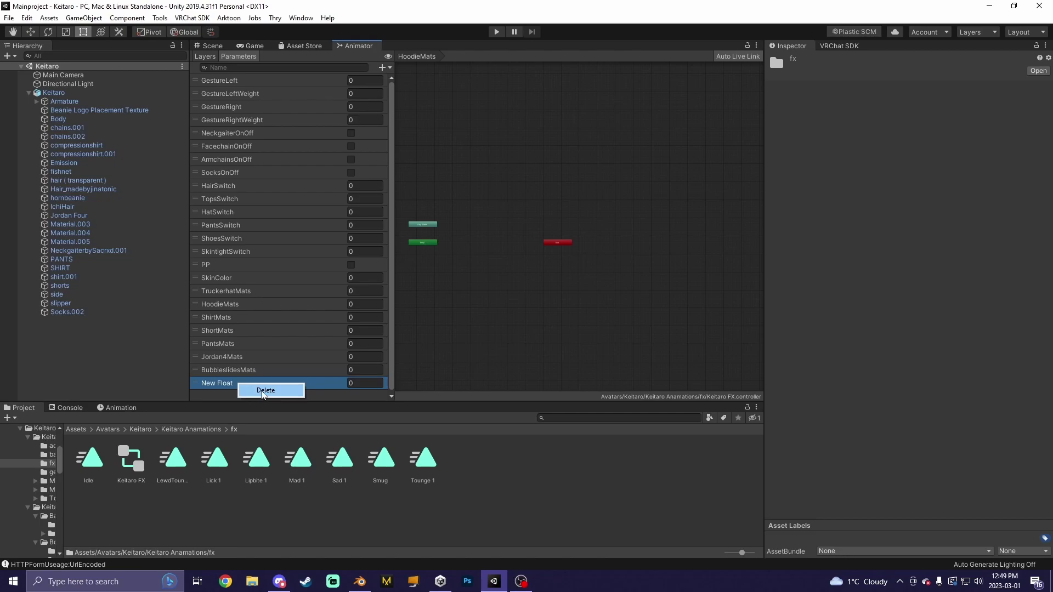
click(266, 390)
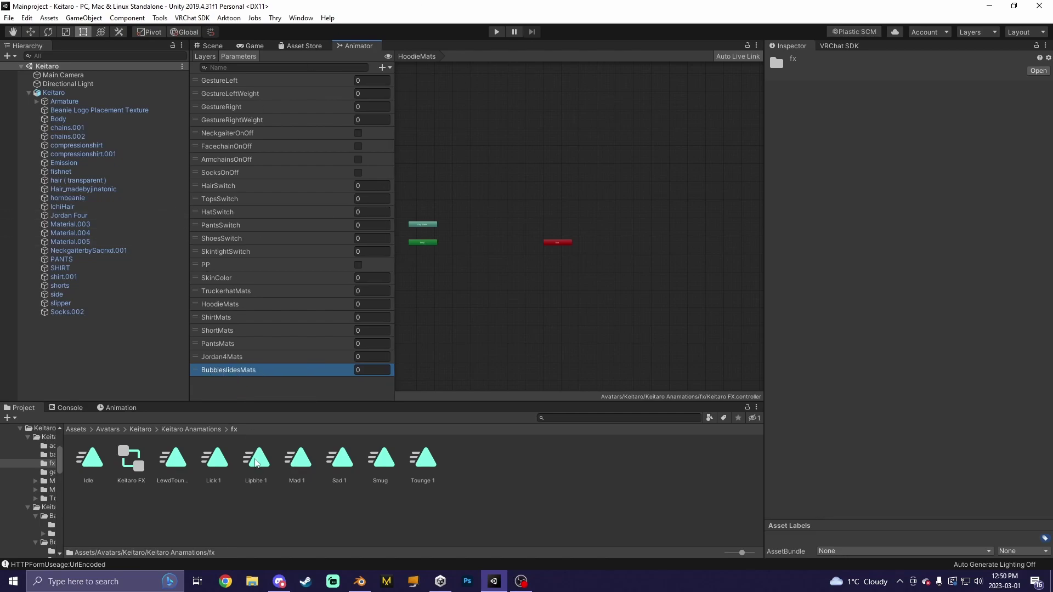
- Duplicate the Keitaro avatar with Ctrl+D to create Keitaro (1)
click(71, 90)
key(ctrl+d)
click(68, 95)
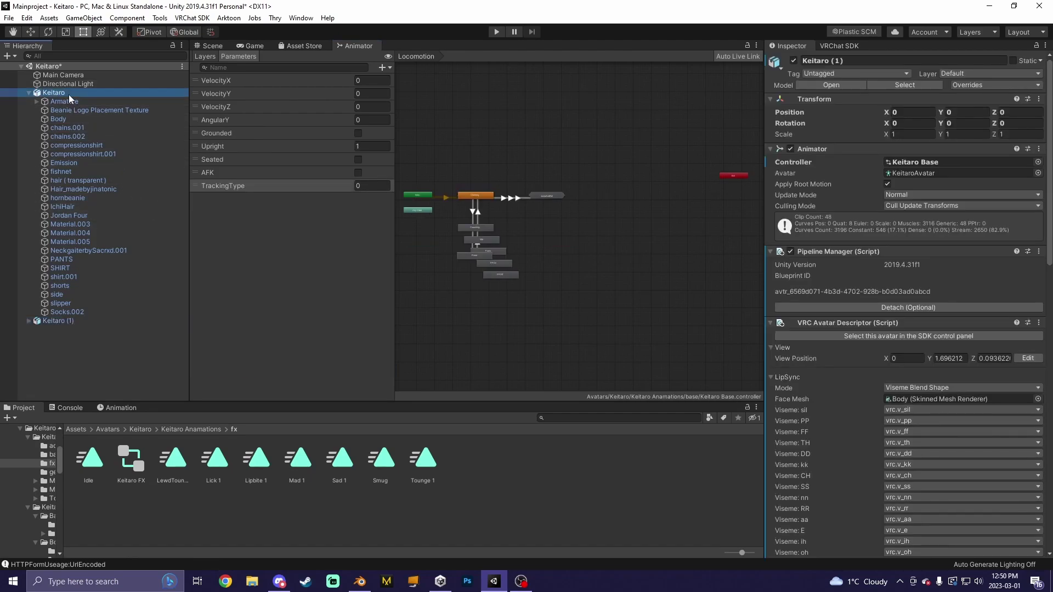
- Deactivate the original Keitaro and open the MaterialSwitches/Bubbleslides folder
click(794, 60)
click(212, 46)
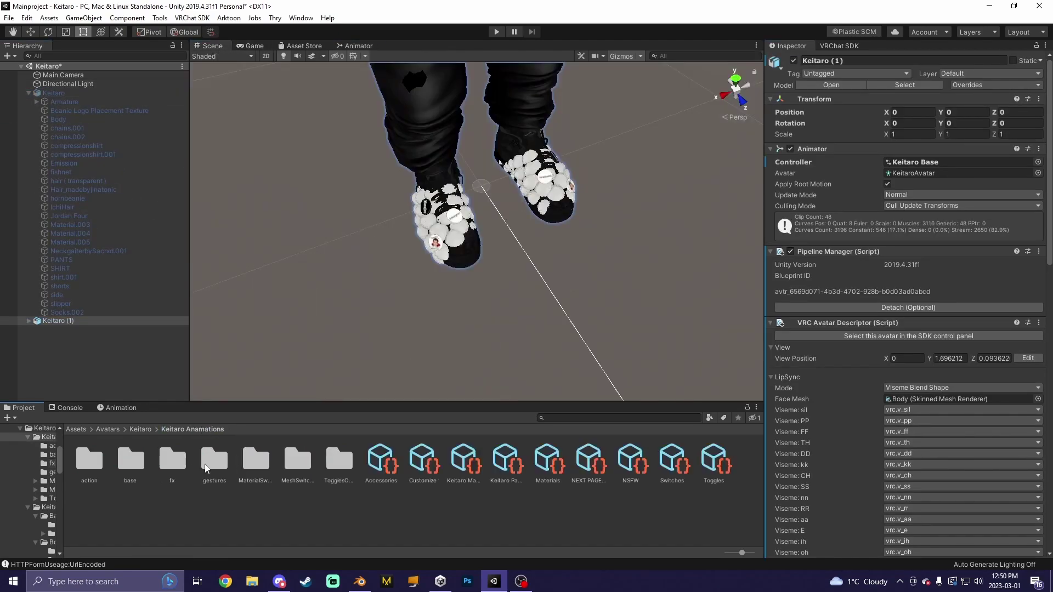
double_click(256, 461)
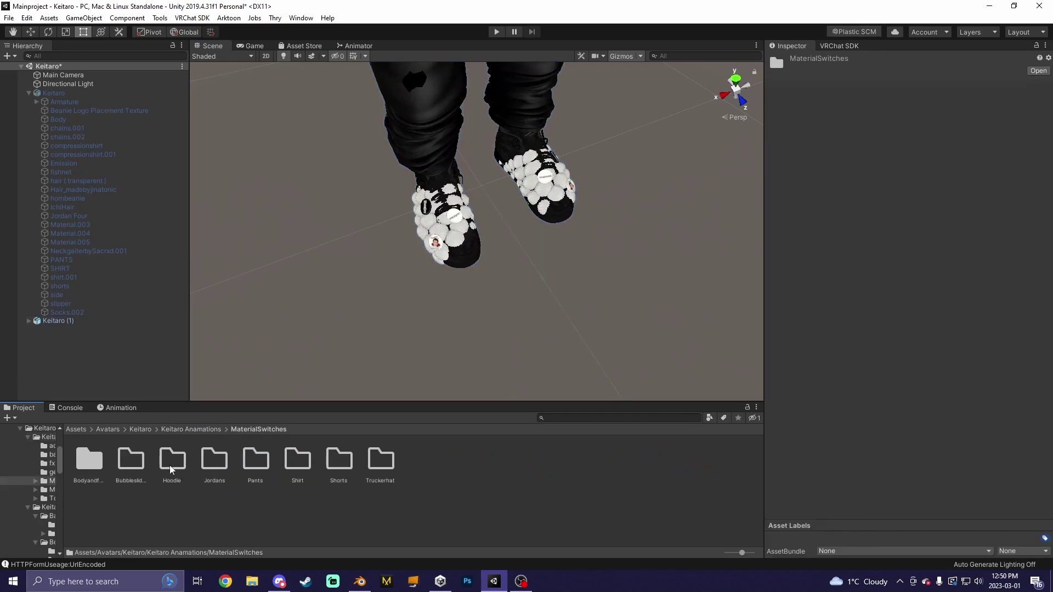
double_click(130, 461)
right_drag(356, 343, 359, 331)
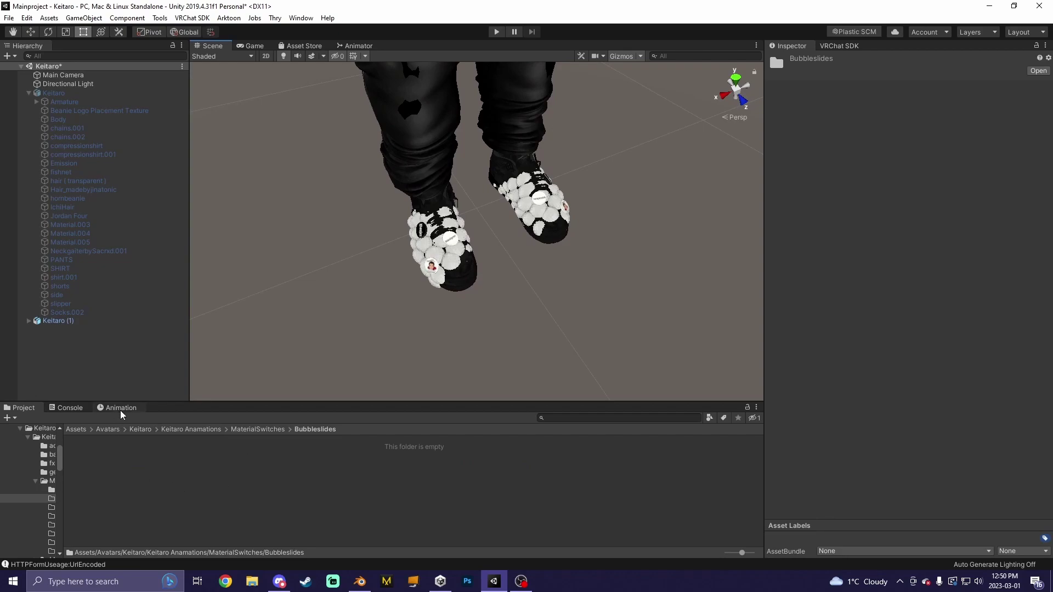
- Create a new animation clip named 1 for Keitaro (1)
click(54, 321)
click(28, 321)
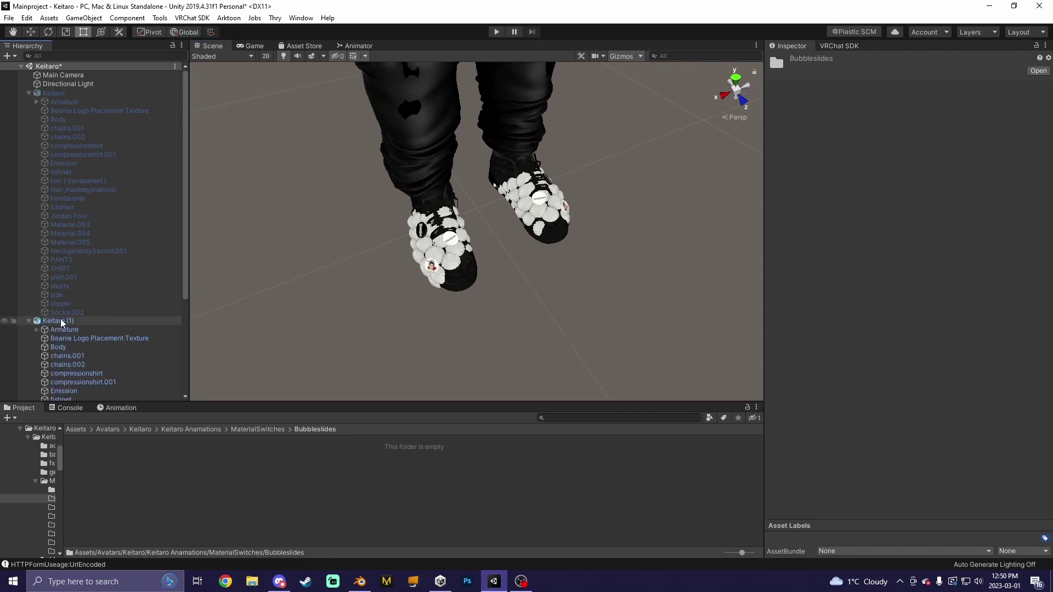
click(115, 408)
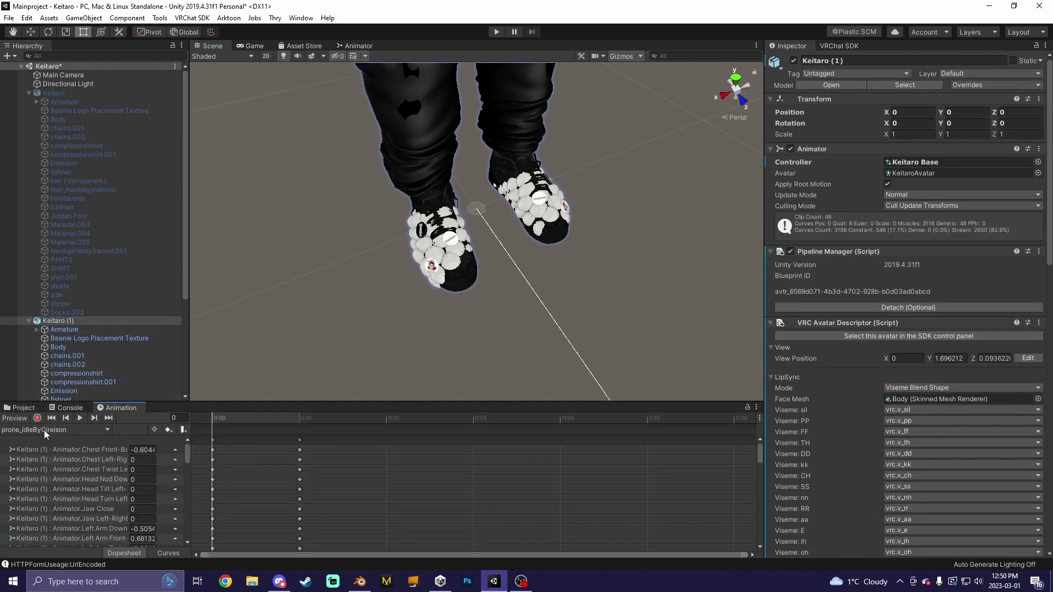
click(69, 433)
click(93, 426)
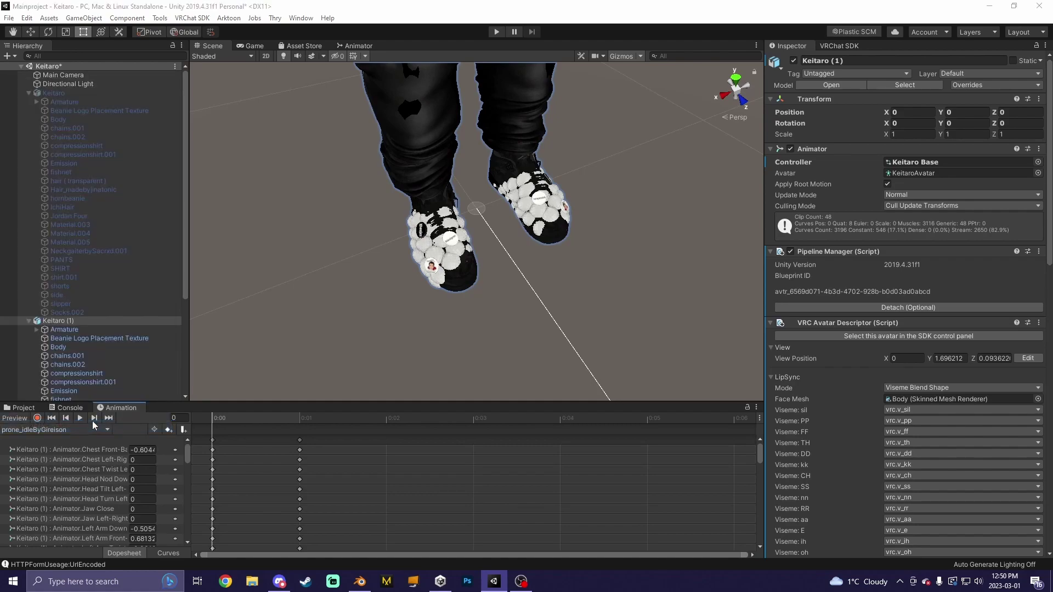
key(Right)
key(BackSpace)
key(BackSpace)
key(BackSpace)
key(BackSpace)
key(BackSpace)
key(BackSpace)
key(BackSpace)
key(BackSpace)
key(BackSpace)
key(BackSpace)
key(BackSpace)
key(BackSpace)
key(BackSpace)
key(BackSpace)
text(1)
key(Return)
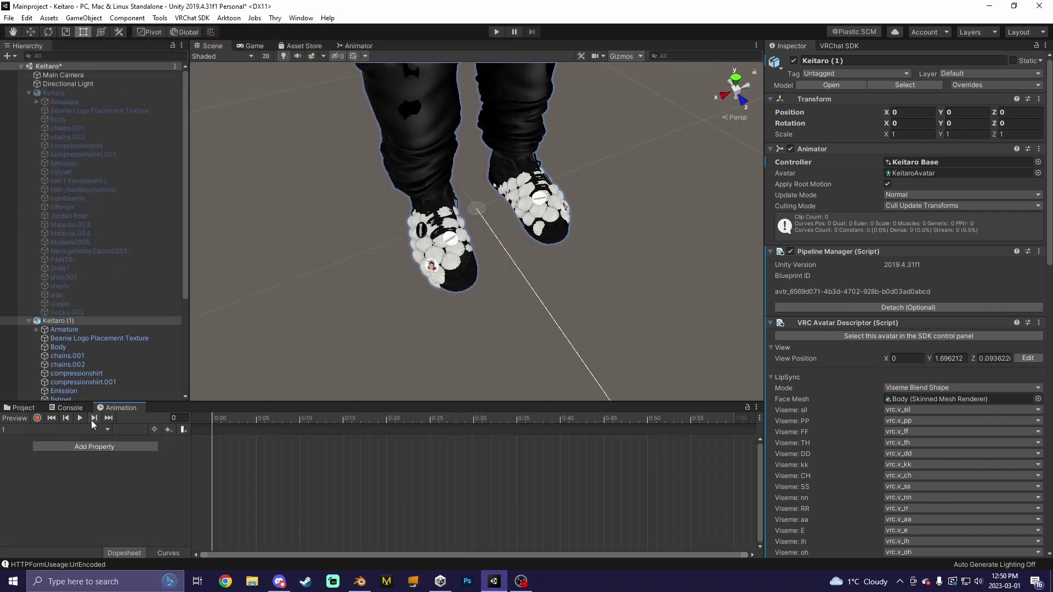
- Record clip 1 turning the slipper pink with the Bubbleslides pink material
click(36, 419)
right_drag(466, 257, 496, 266)
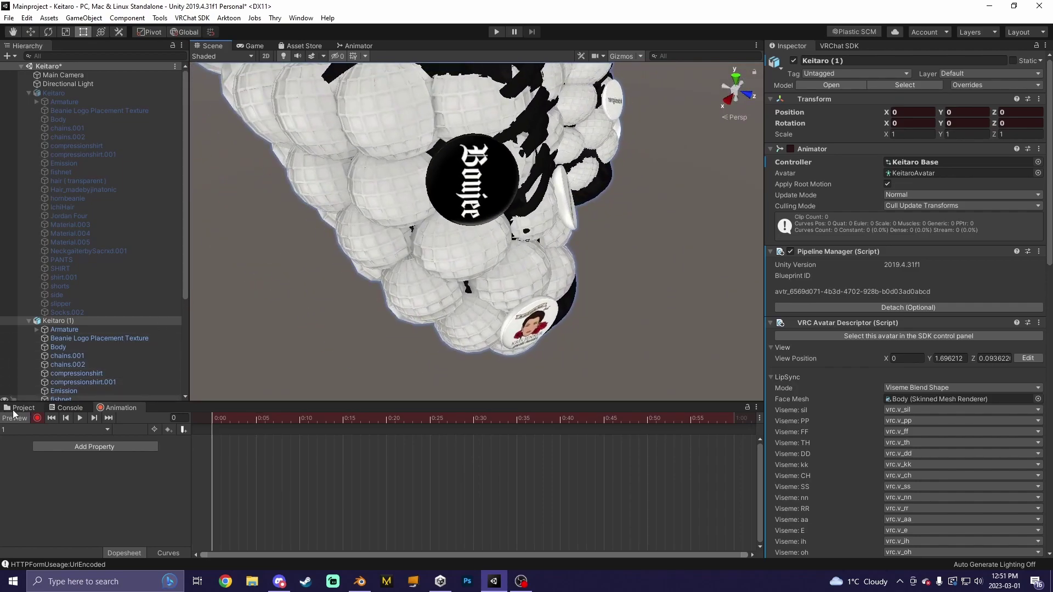
click(23, 408)
click(186, 430)
click(144, 431)
double_click(133, 459)
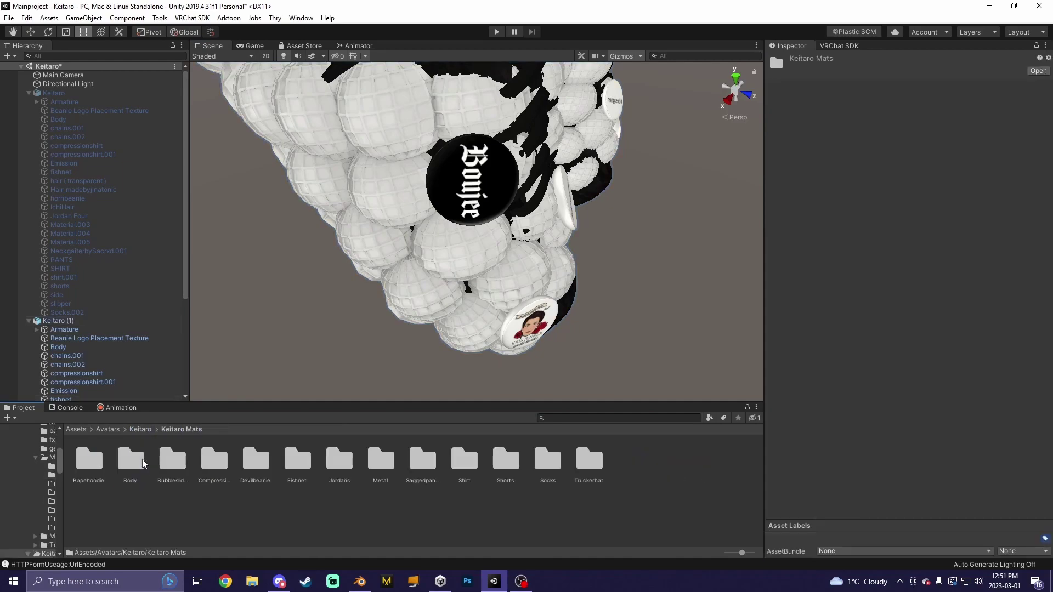
double_click(180, 466)
drag(129, 458, 456, 324)
- Create clip 2 and apply the black material to the slipper
click(121, 408)
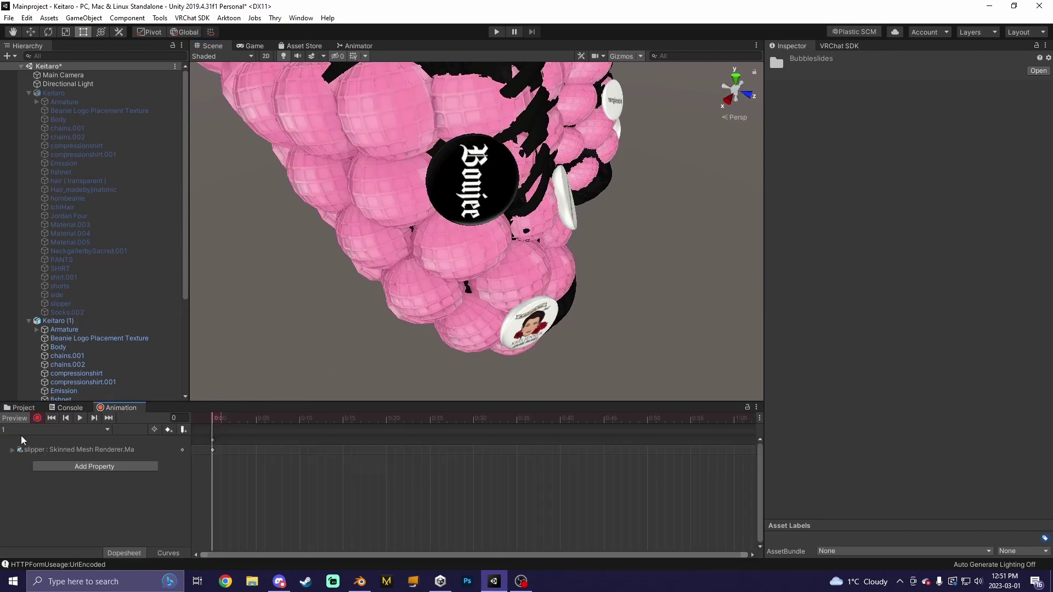
click(34, 430)
click(55, 447)
click(64, 431)
click(45, 426)
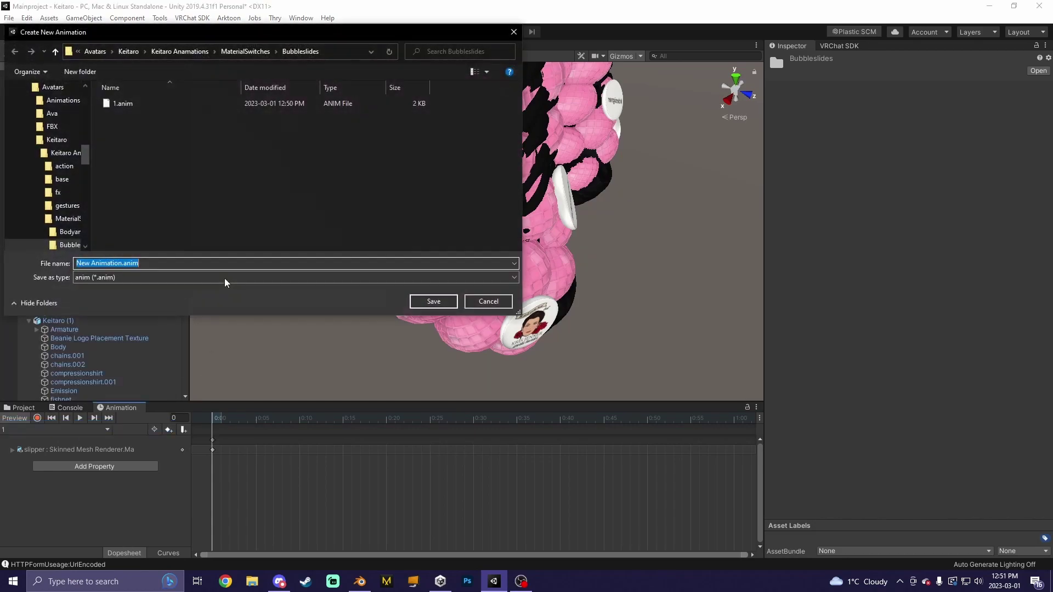
click(120, 266)
key(BackSpace)
key(BackSpace)
key(BackSpace)
key(BackSpace)
key(BackSpace)
key(BackSpace)
key(BackSpace)
key(BackSpace)
key(BackSpace)
key(BackSpace)
key(BackSpace)
key(BackSpace)
key(BackSpace)
text(2)
key(Return)
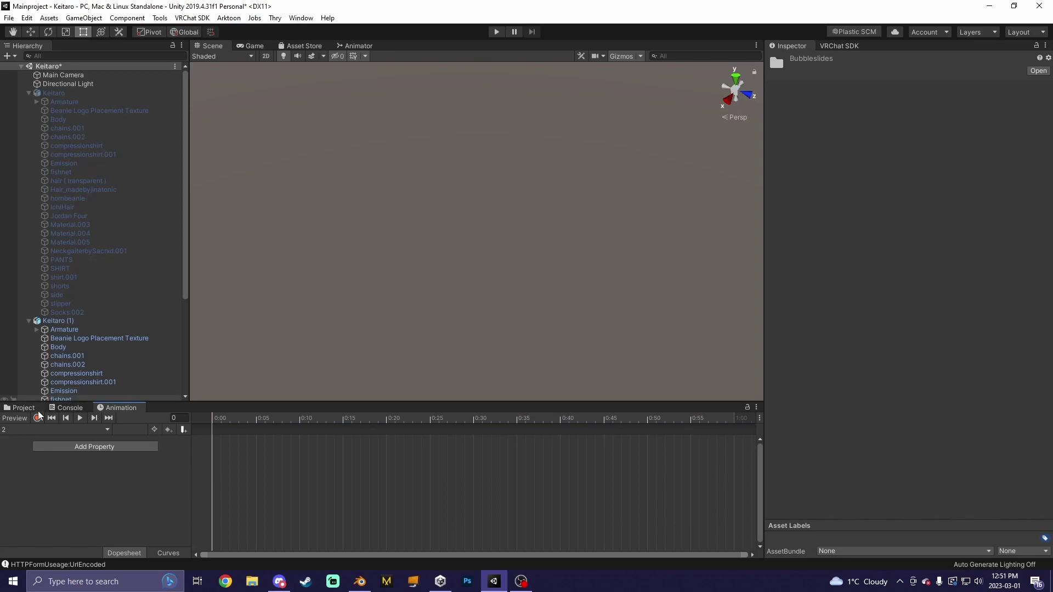
click(22, 408)
drag(175, 459, 399, 305)
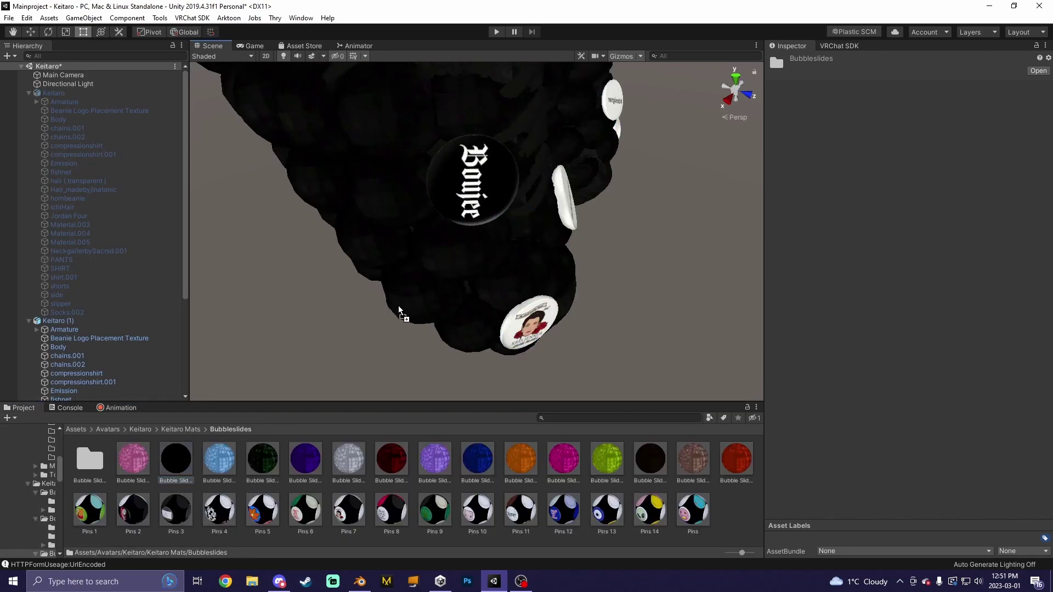
- Create clip 3 with keyframe recording enabled
click(99, 408)
click(38, 429)
click(44, 426)
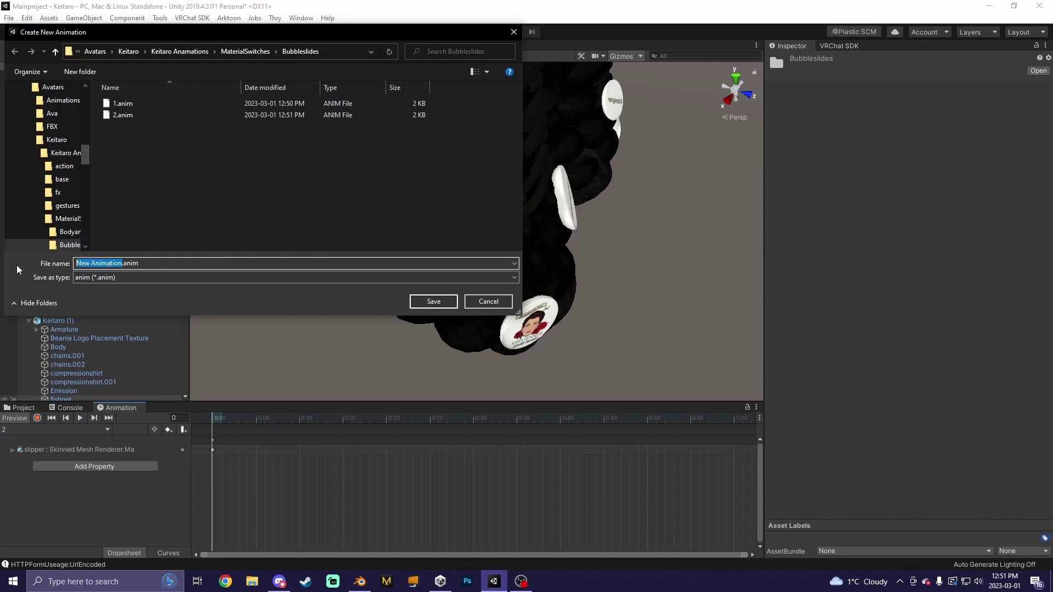
text(3)
key(Return)
click(37, 418)
click(20, 407)
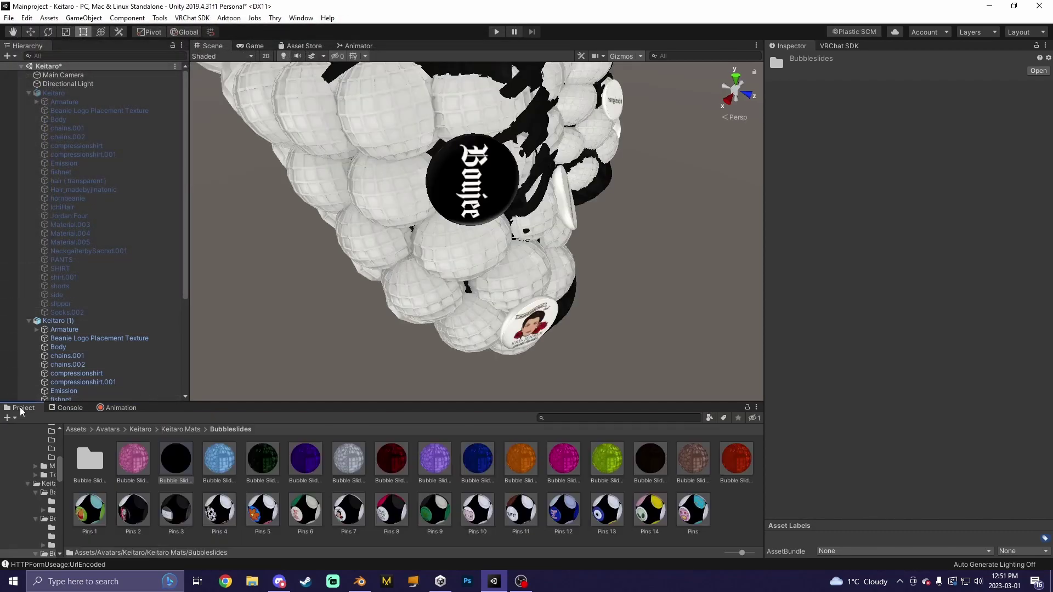
- Make clip 3's slipper light blue, then record clip 4 with the dark green Bubble Slide material
drag(220, 458, 423, 305)
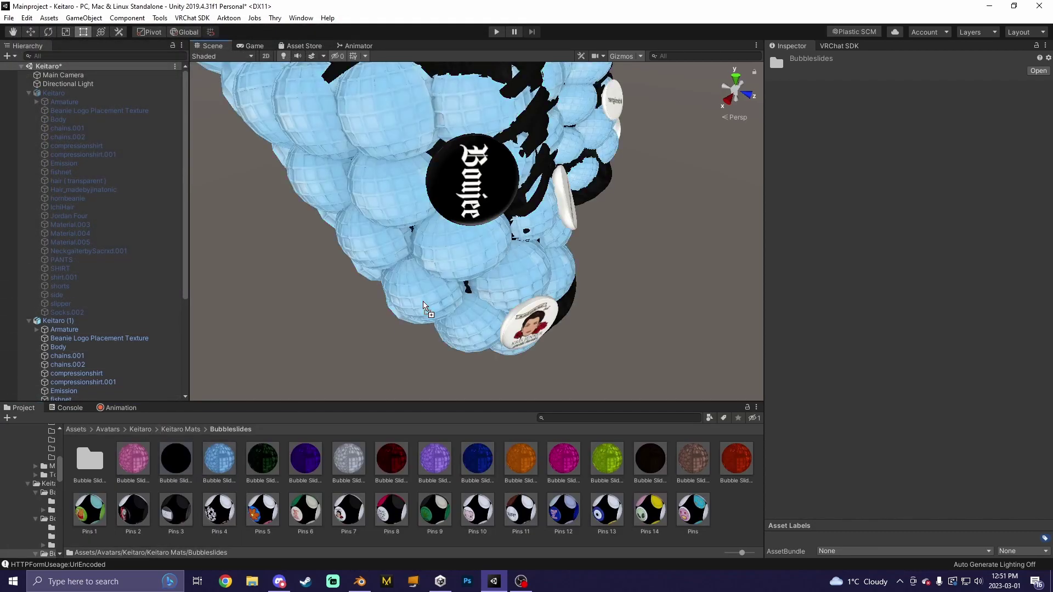
click(117, 408)
click(46, 429)
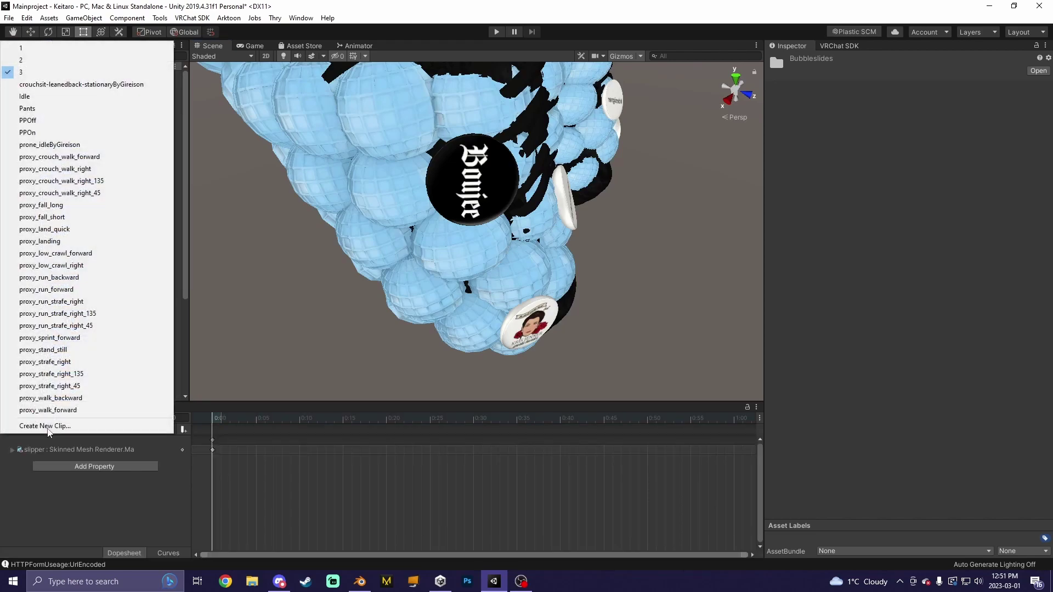
click(49, 428)
text(4)
key(Return)
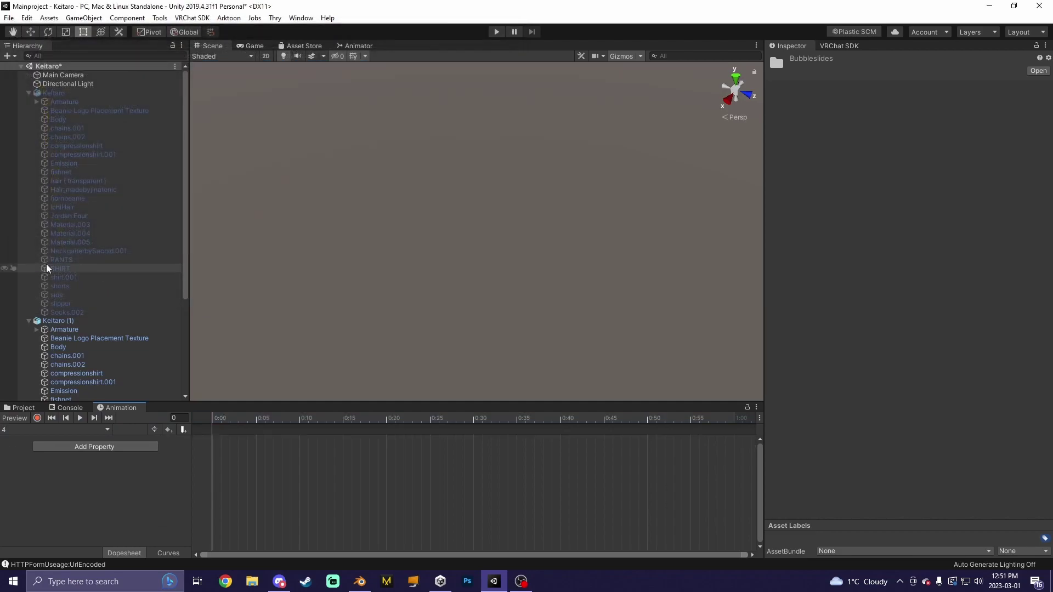
click(37, 418)
click(22, 408)
drag(272, 481, 428, 307)
- Create clip 5 and record the purple Bubble Slide material on the bubbles
click(118, 408)
click(37, 418)
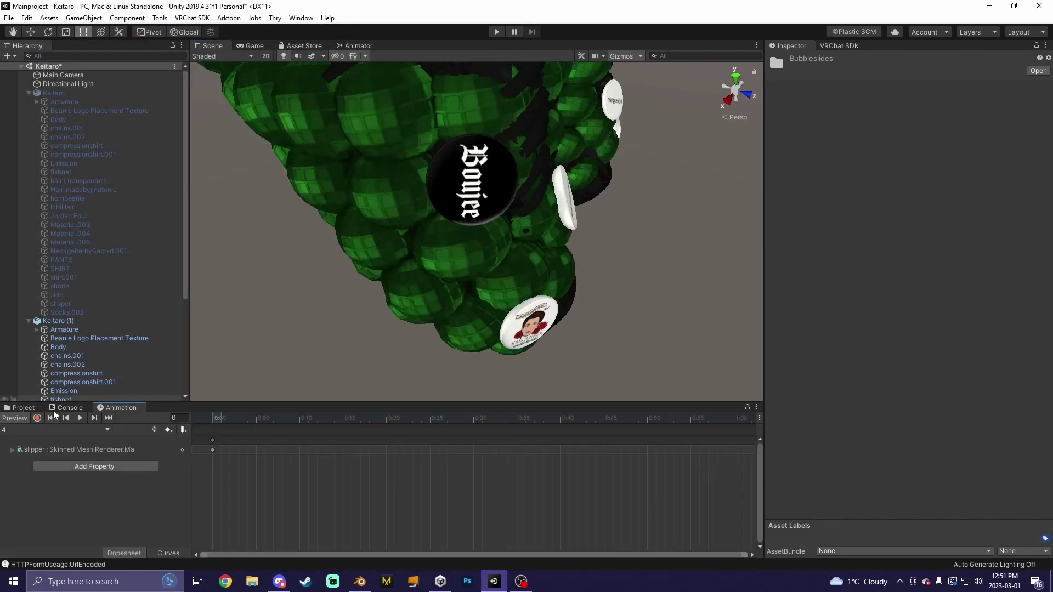
click(45, 430)
click(33, 427)
click(121, 263)
key(shift+Home)
text(5)
key(Return)
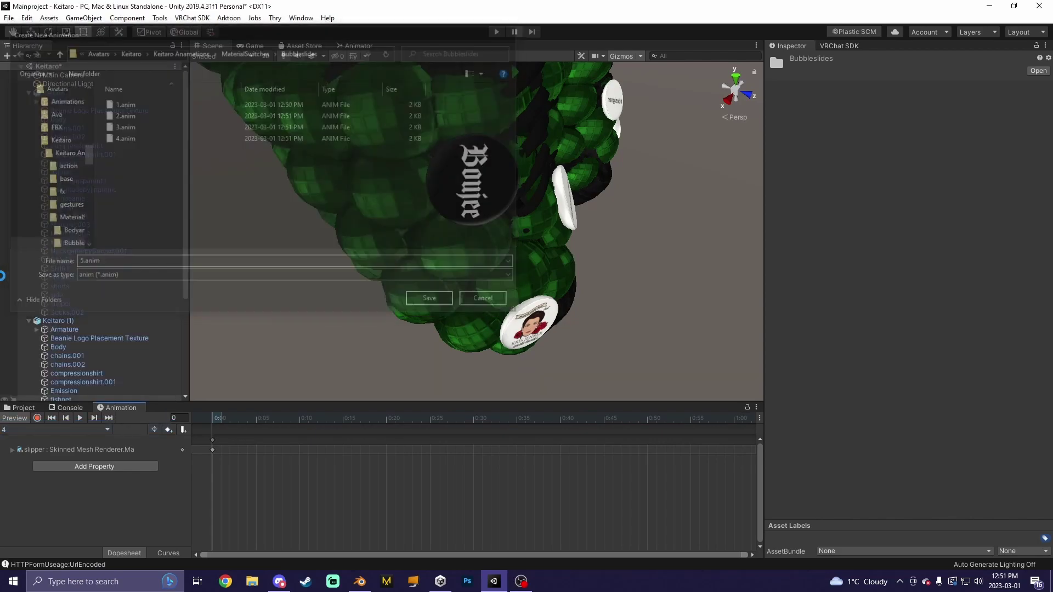
click(25, 408)
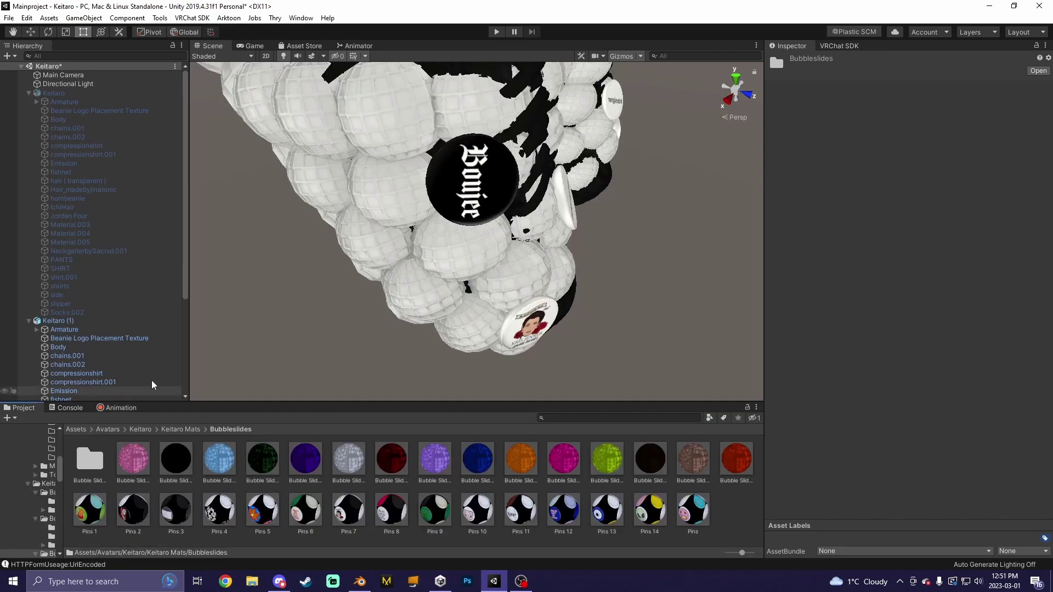
drag(307, 464, 444, 297)
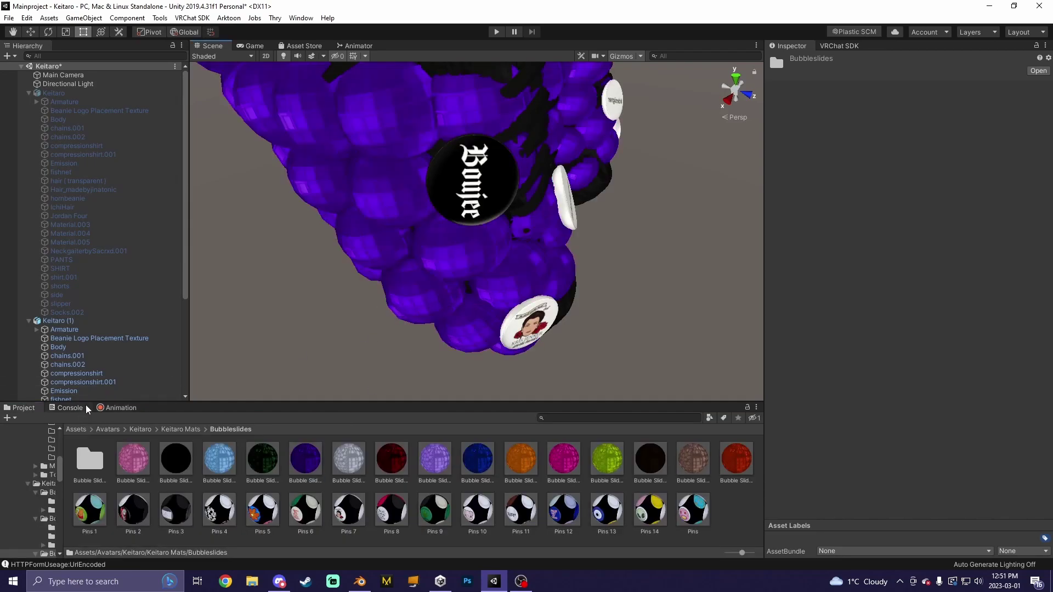
- Create a new animation clip named 6
click(112, 408)
click(28, 430)
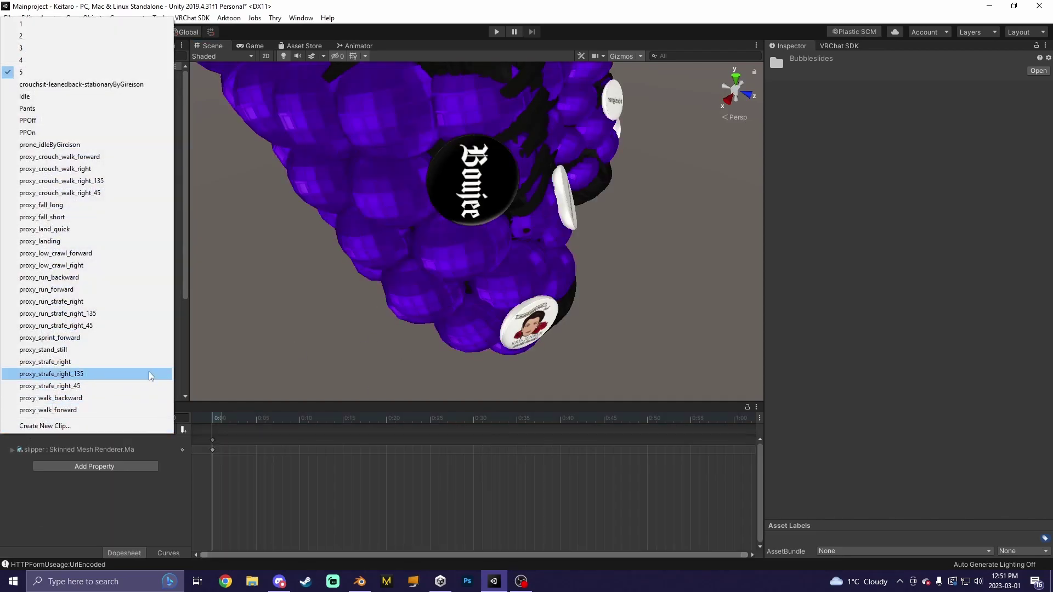
click(105, 427)
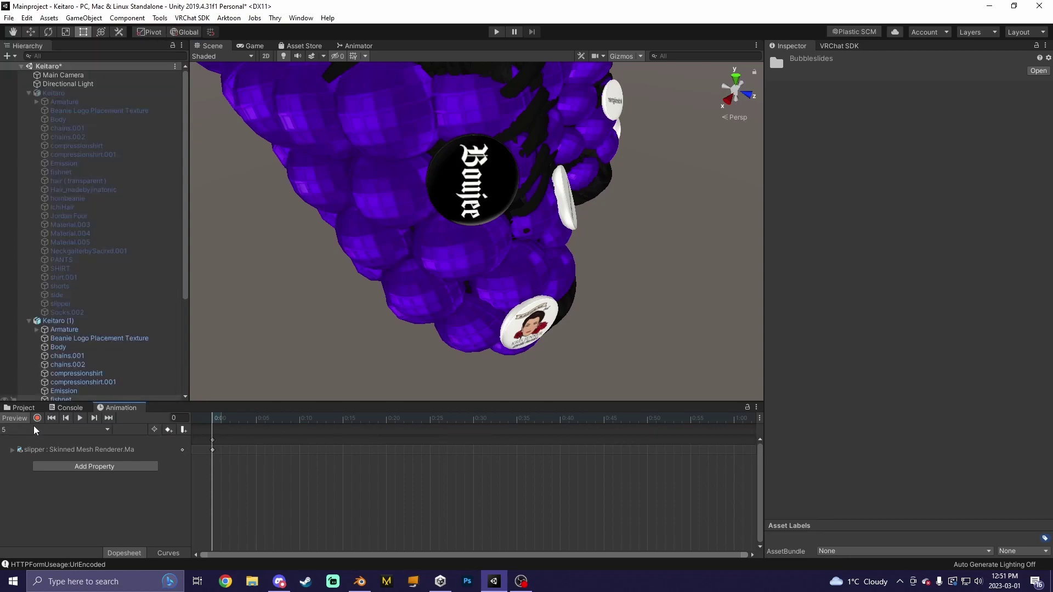
click(37, 427)
click(39, 431)
click(121, 264)
drag(121, 265, 4, 247)
text(6)
key(Return)
- Record clip 6 applying green, then grey Bubble Slide material to turn the bubbles white
click(34, 410)
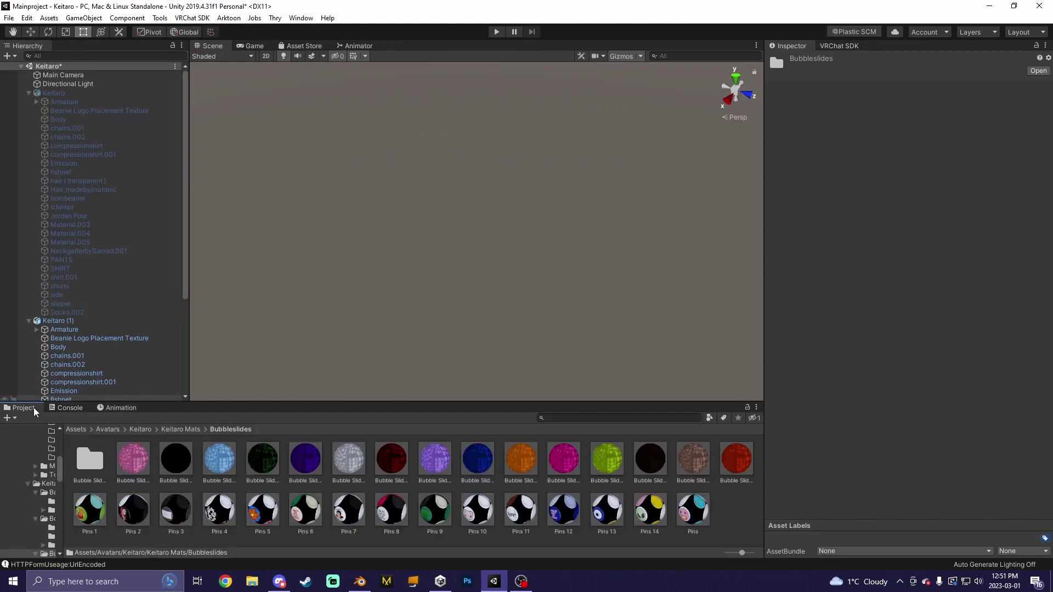
click(119, 408)
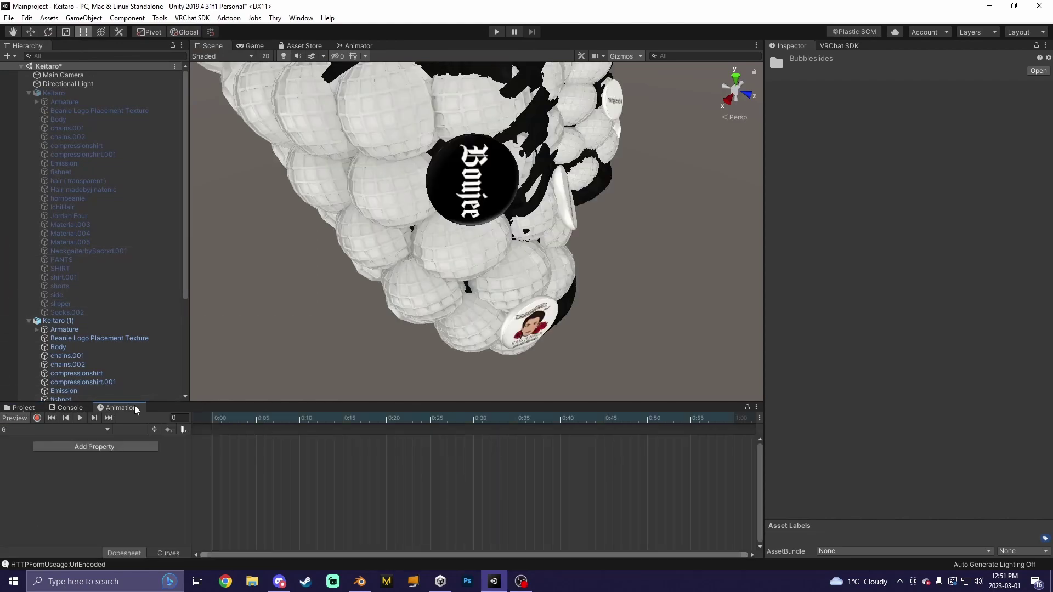
click(22, 408)
drag(263, 461, 482, 284)
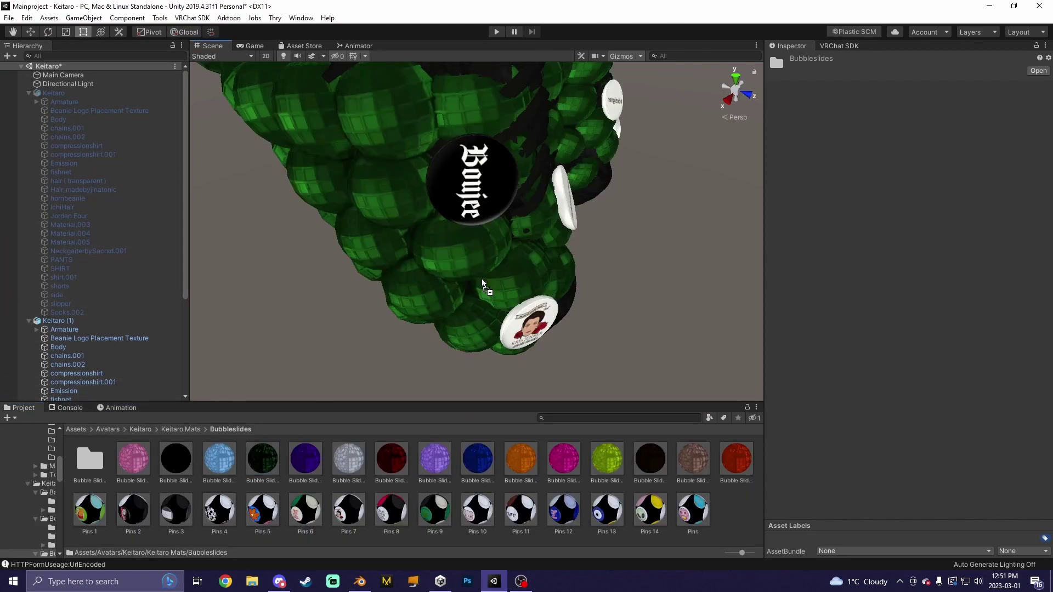
click(124, 408)
click(37, 418)
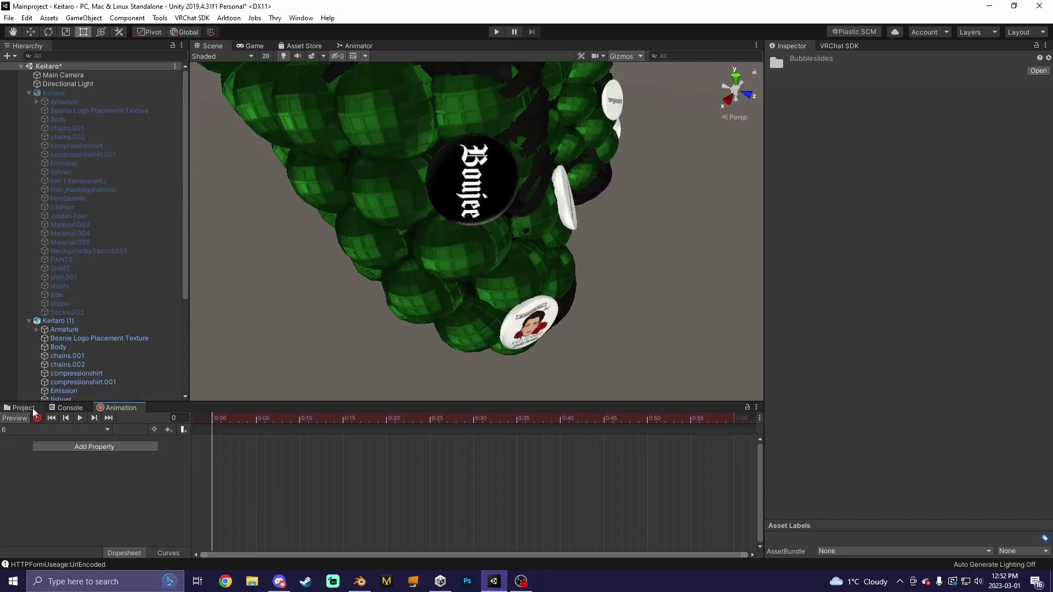
click(32, 409)
drag(349, 459, 436, 278)
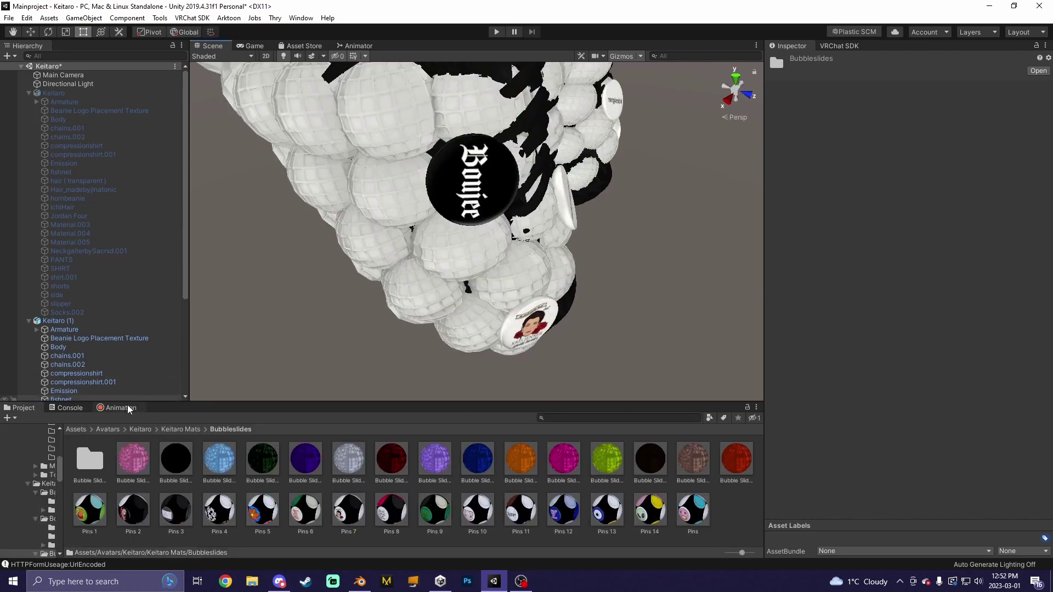
click(129, 409)
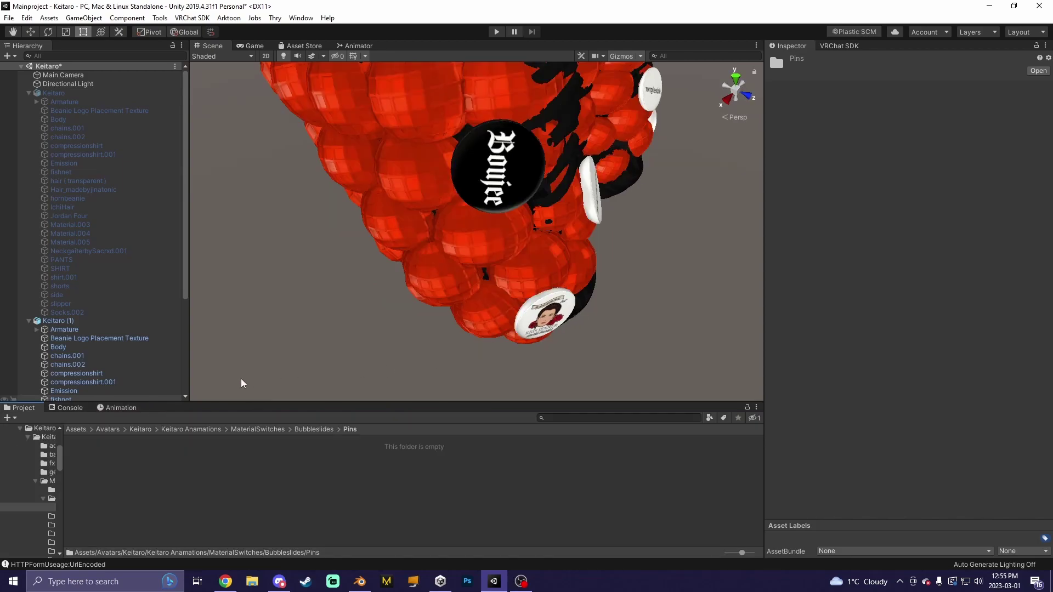
- Create a new animation clip named 1 in the Pins folder
click(118, 408)
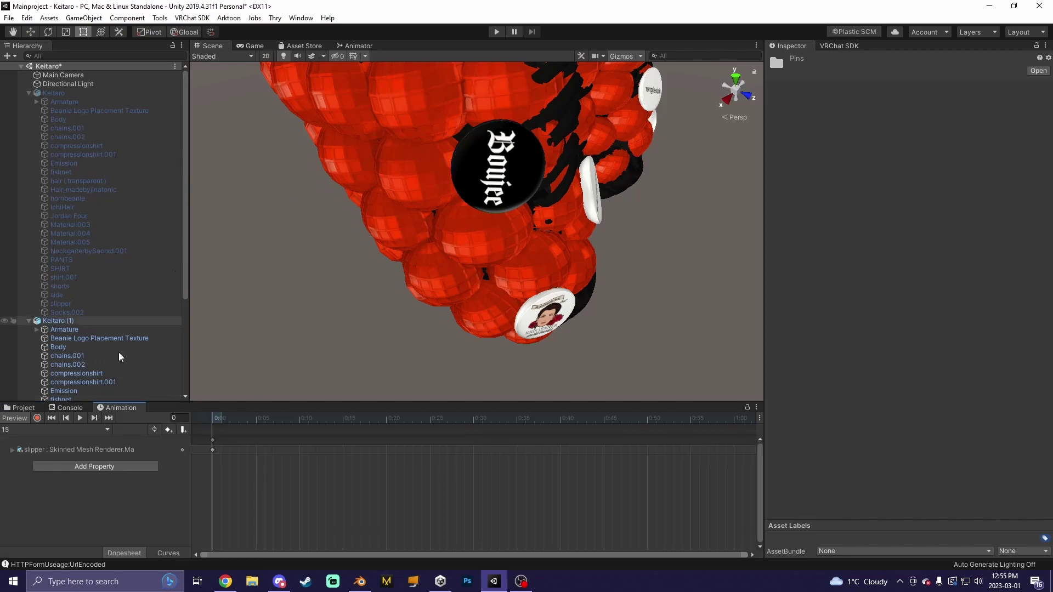
click(76, 430)
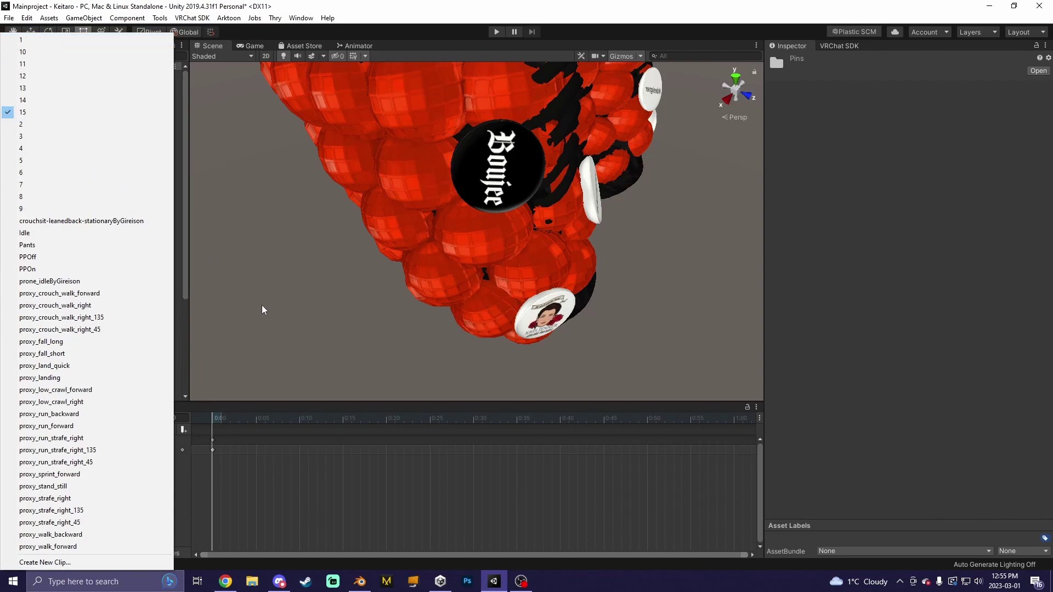
click(45, 562)
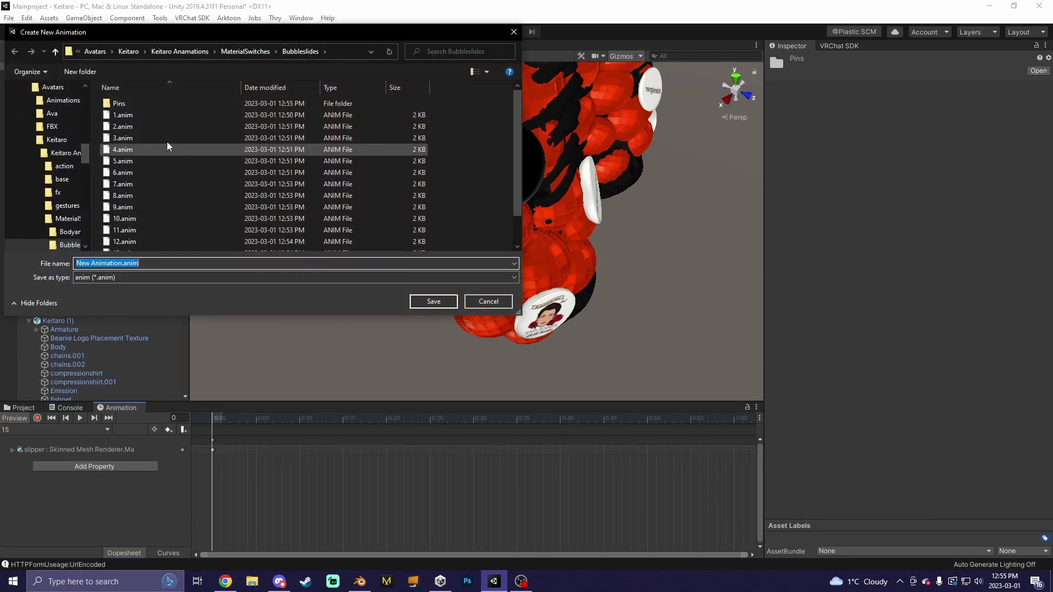
double_click(137, 104)
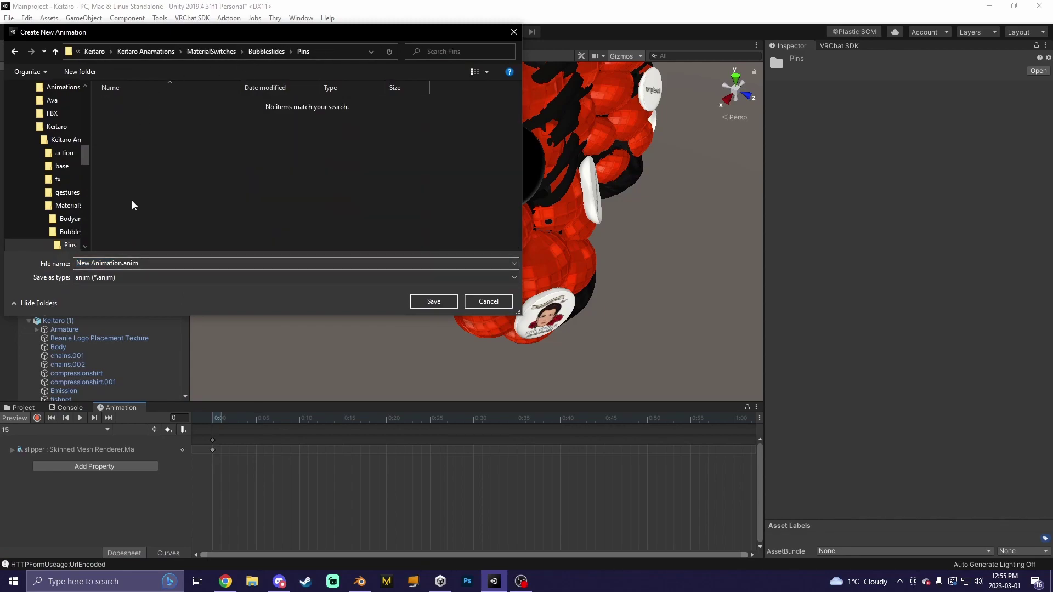
click(121, 266)
drag(121, 263, 50, 262)
text(1)
key(Return)
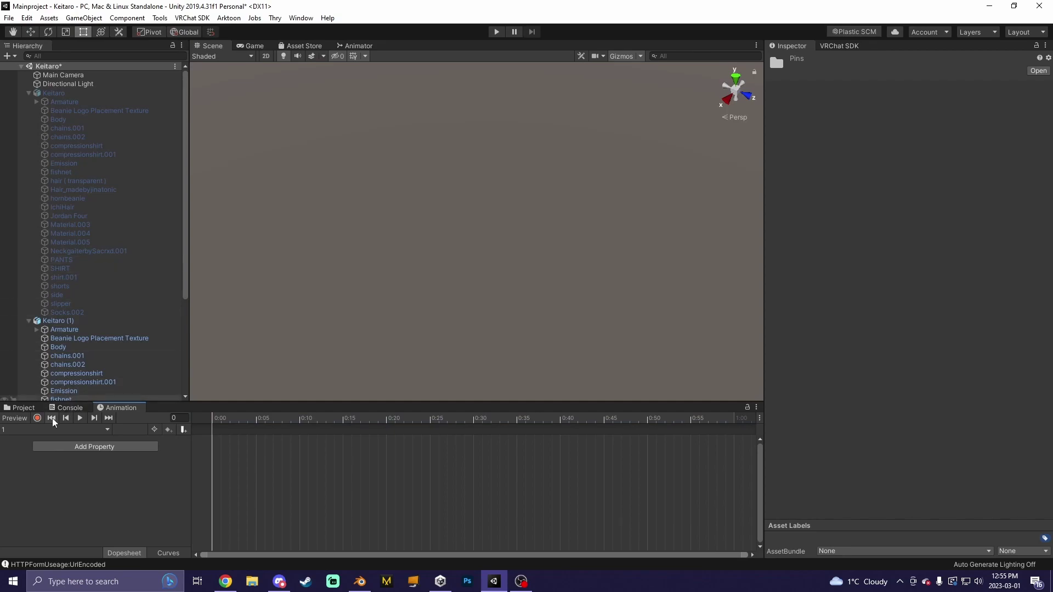
- Enable recording and browse to the Keitaro Mats > Bubbleslides materials folder
click(38, 418)
click(25, 419)
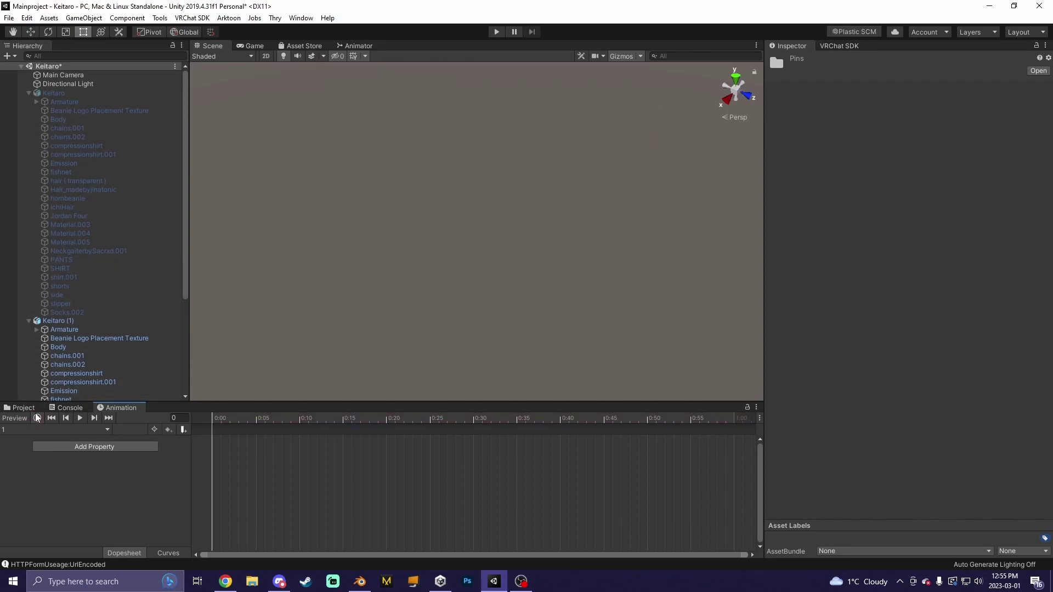
click(25, 419)
click(33, 408)
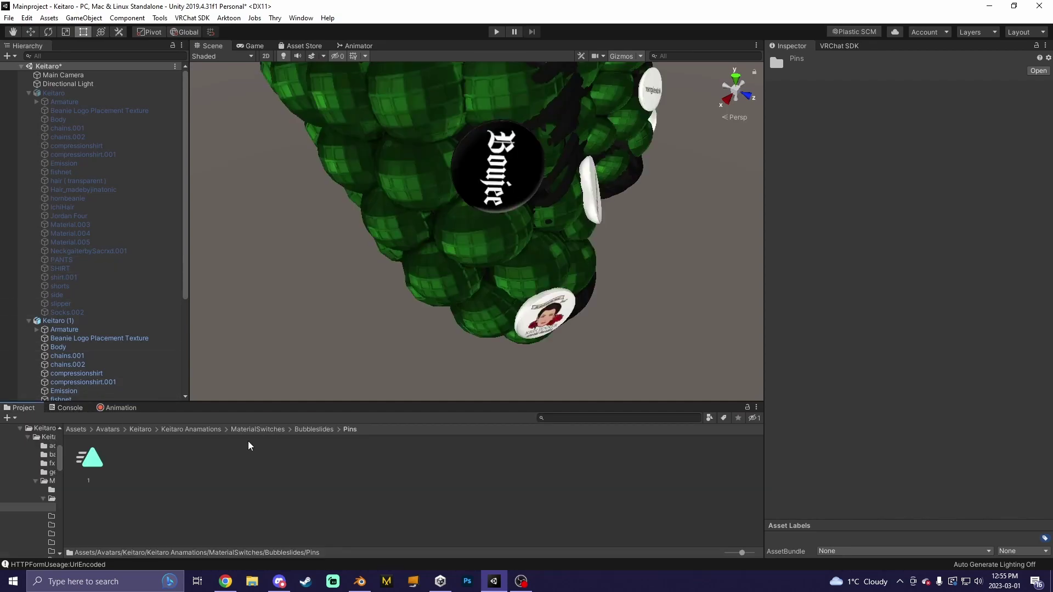
click(193, 431)
click(144, 429)
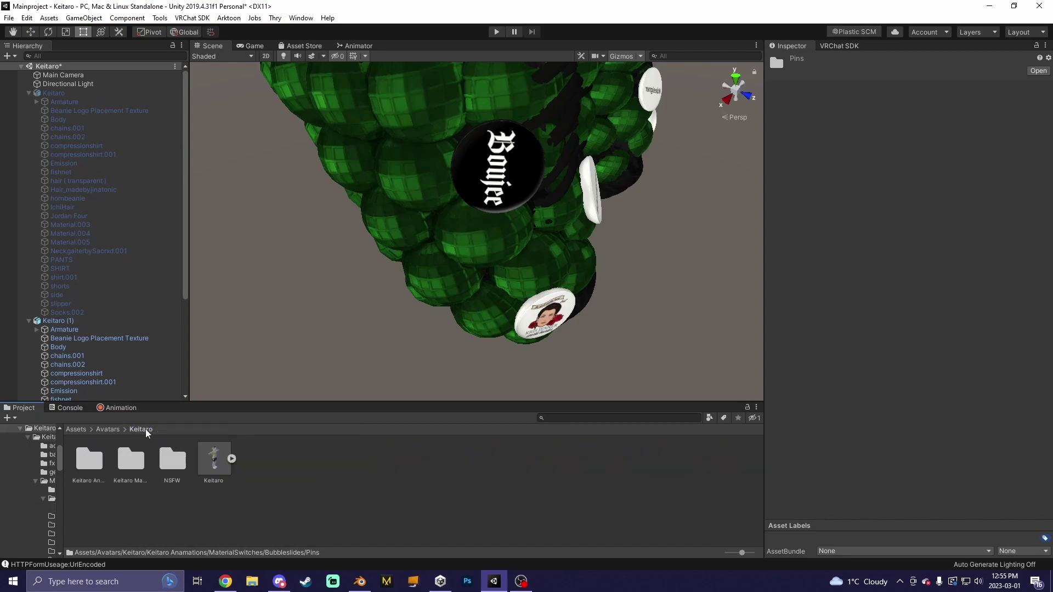
double_click(126, 463)
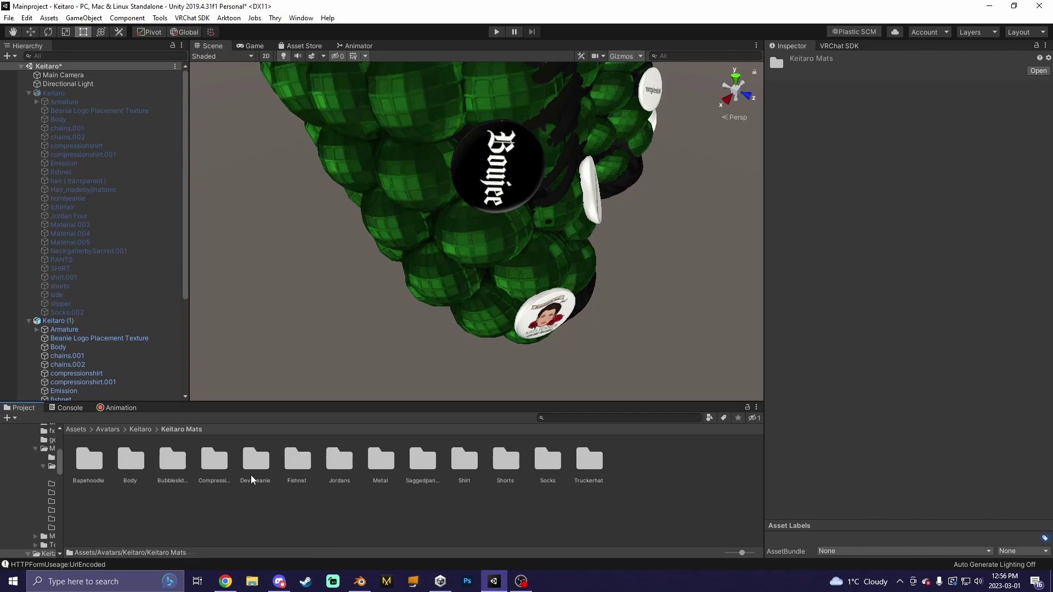
double_click(176, 460)
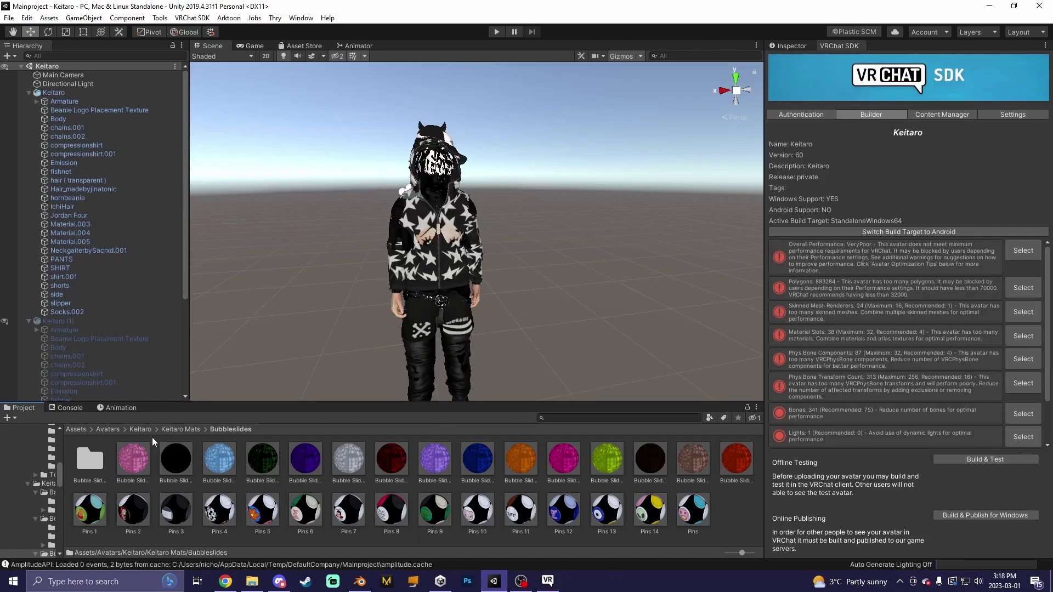
click(180, 429)
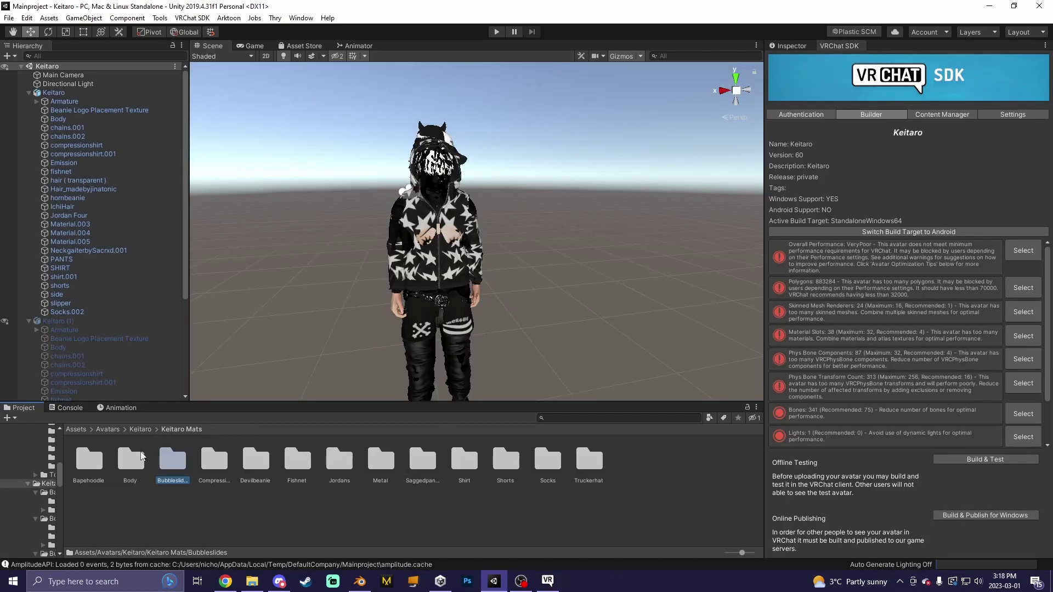
- Open Keitaro FX in the Animator and inspect the PinsMats layer settings
click(131, 431)
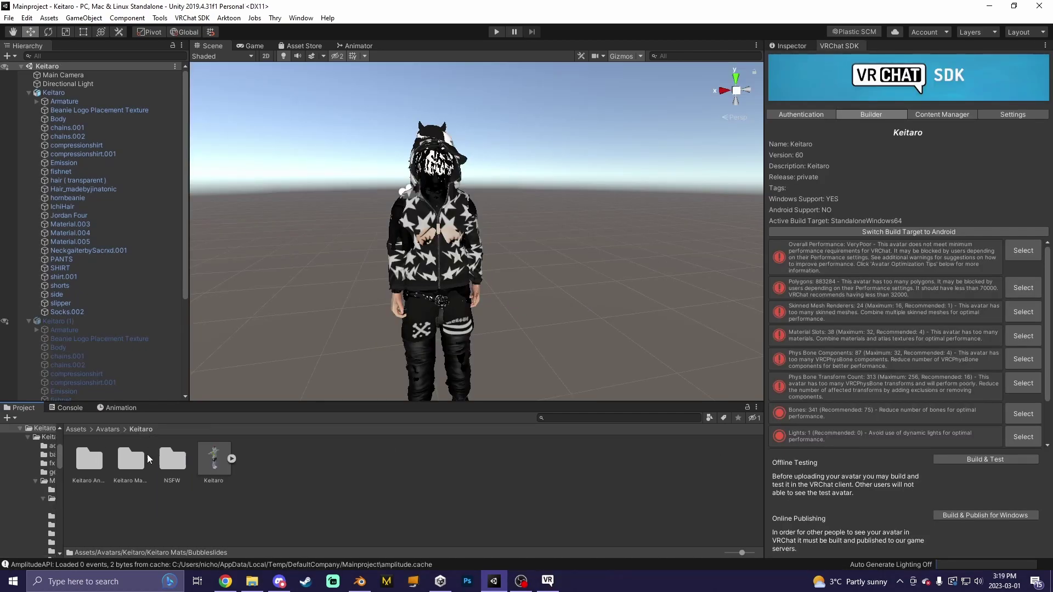
double_click(104, 459)
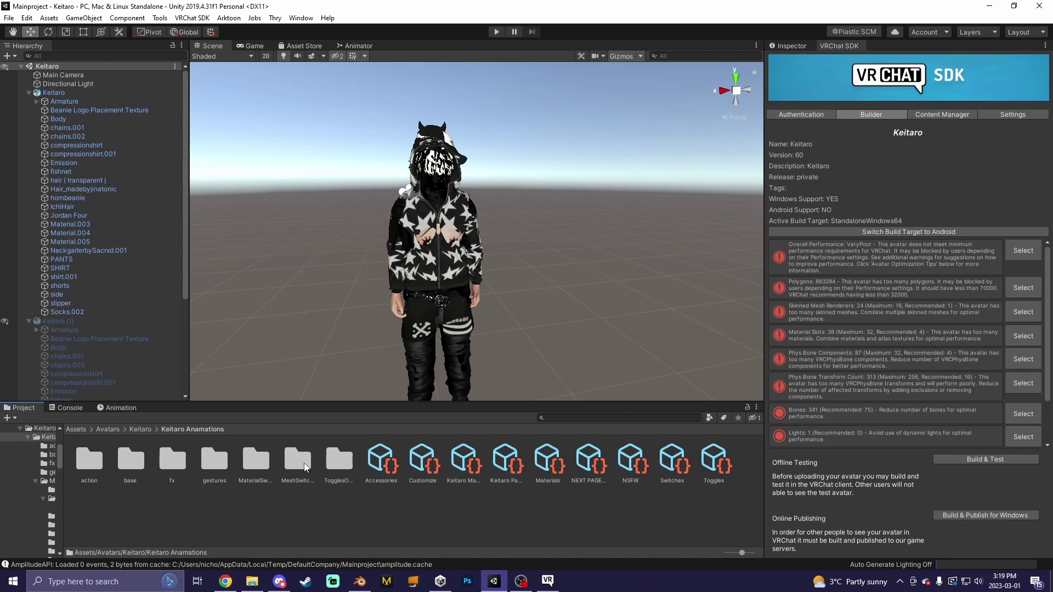
double_click(265, 465)
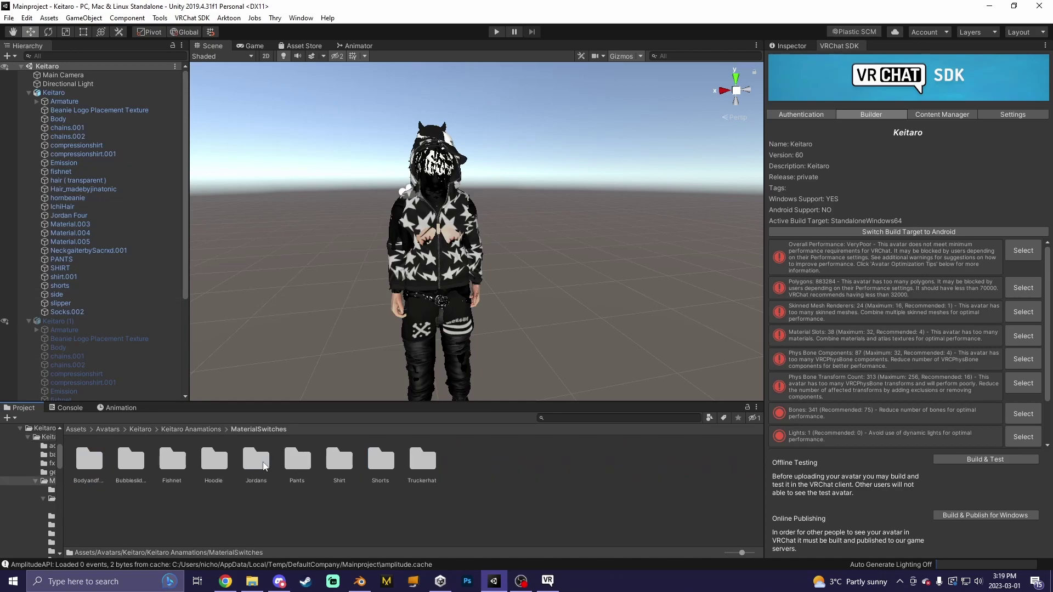
click(193, 430)
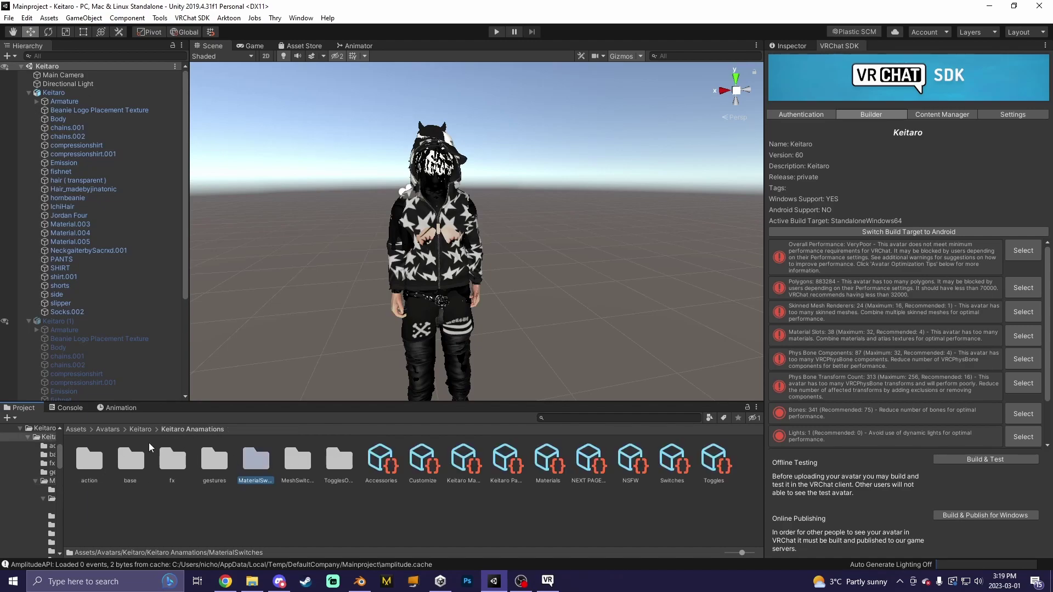
double_click(172, 460)
click(353, 46)
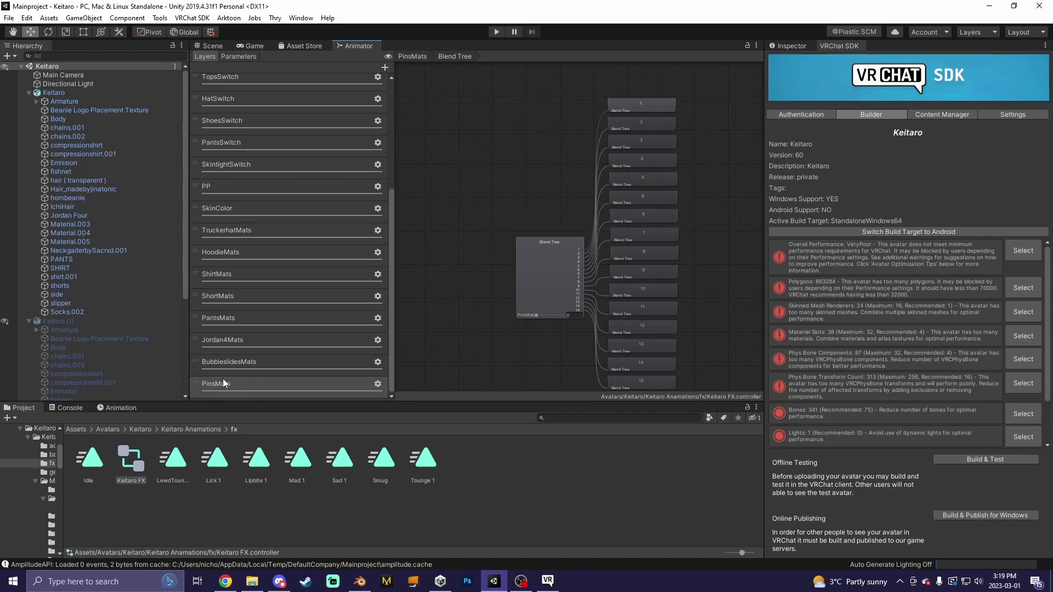
click(231, 387)
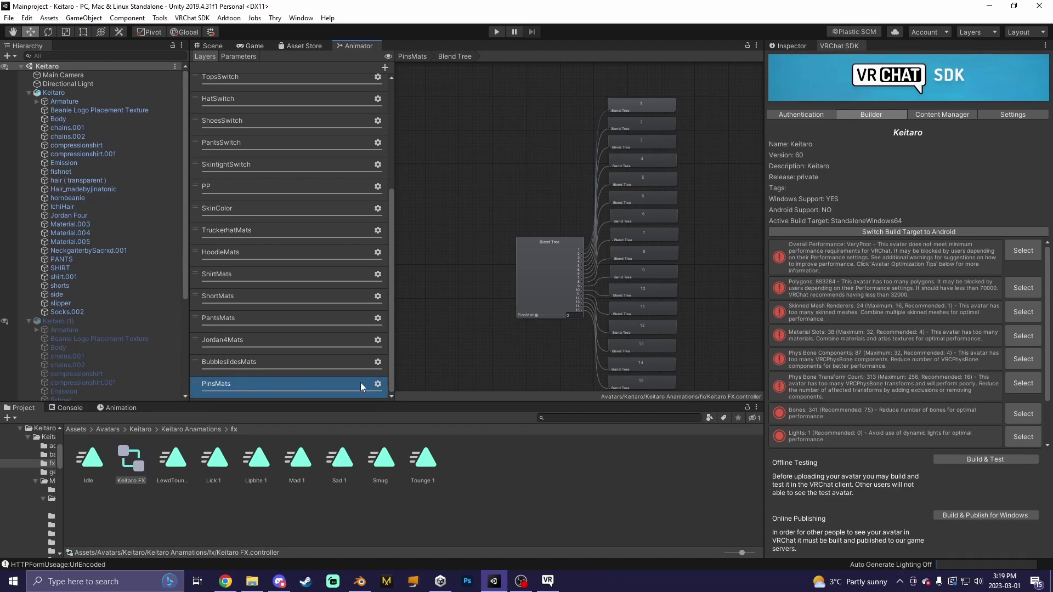
click(377, 384)
click(447, 317)
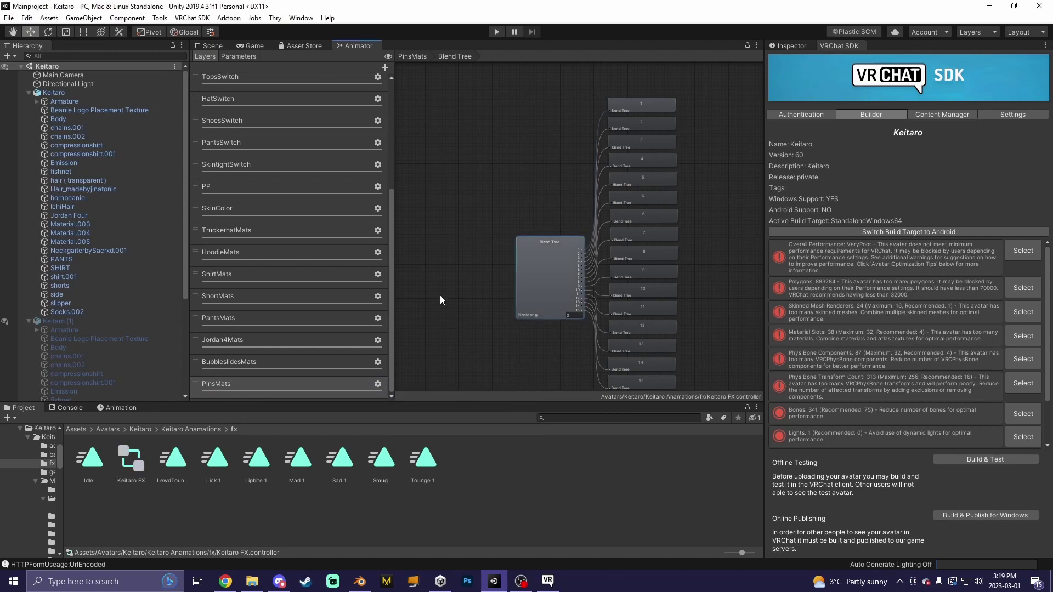
- Add a New Layer to Keitaro FX and frame its Any State, Entry and Exit nodes
scroll(464, 296, down, 3)
middle_drag(453, 235, 450, 279)
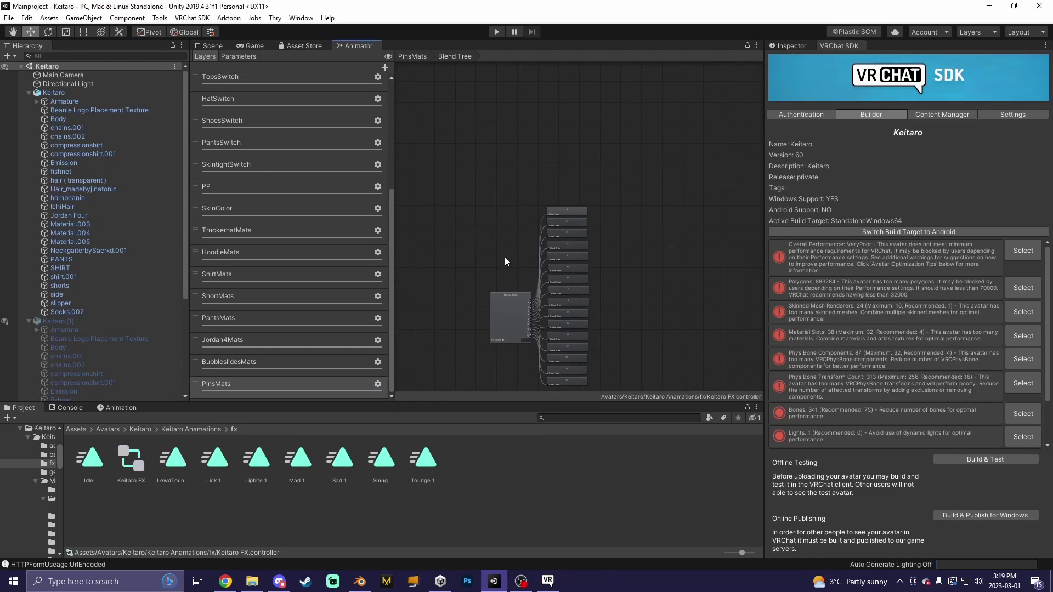
scroll(471, 113, up, 3)
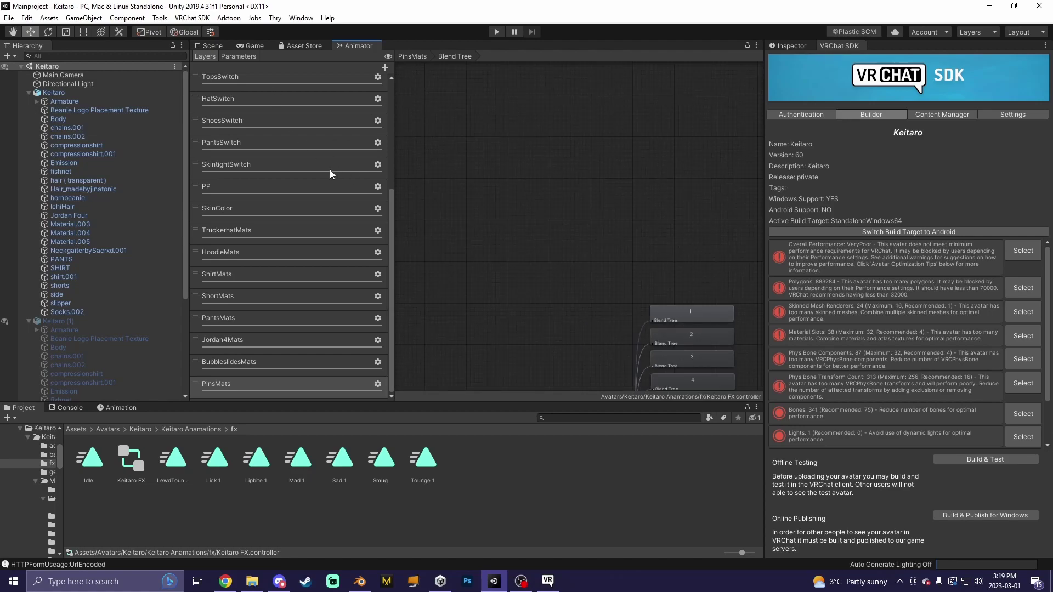
click(386, 67)
middle_drag(569, 291, 489, 218)
scroll(489, 218, up, 2)
middle_drag(506, 262, 543, 247)
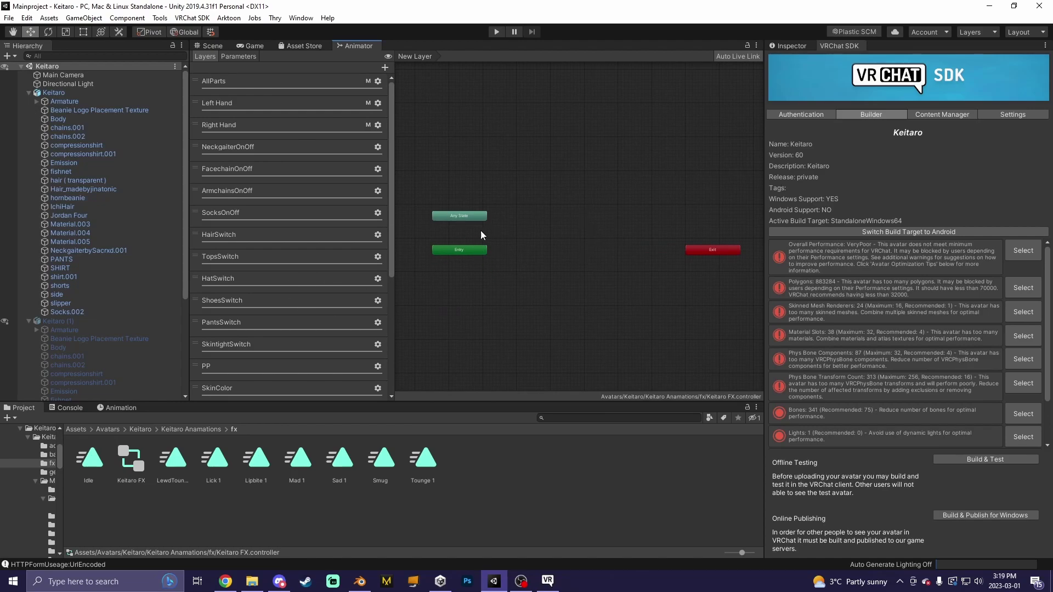
- Create a new blend tree state and set its speed multiplier parameter to BubbleslidesMats
right_click(537, 231)
mouse_move(551, 234)
click(708, 259)
click(574, 237)
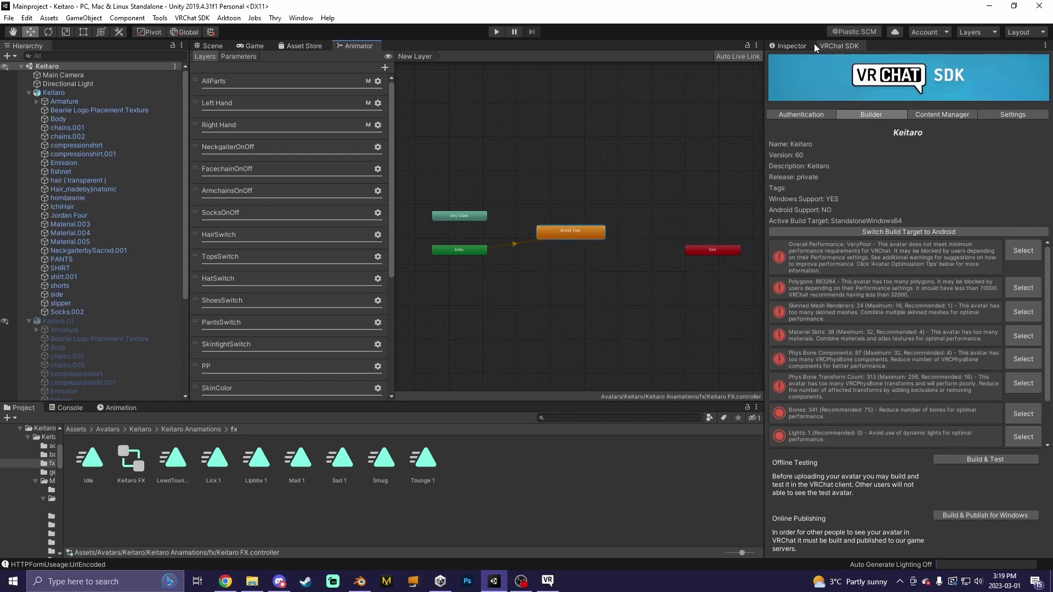
click(790, 45)
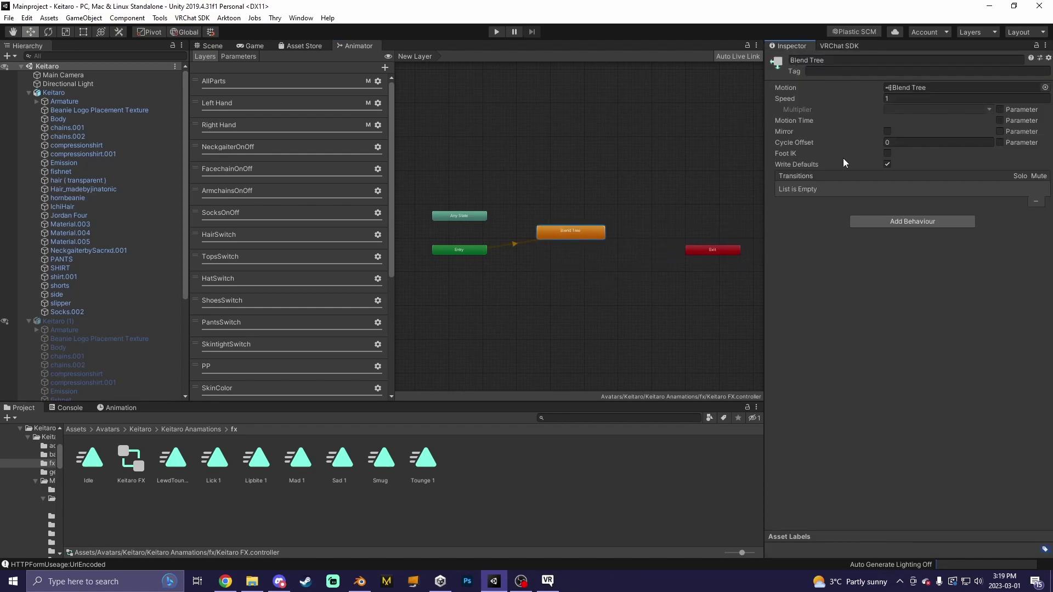
click(1000, 110)
click(990, 109)
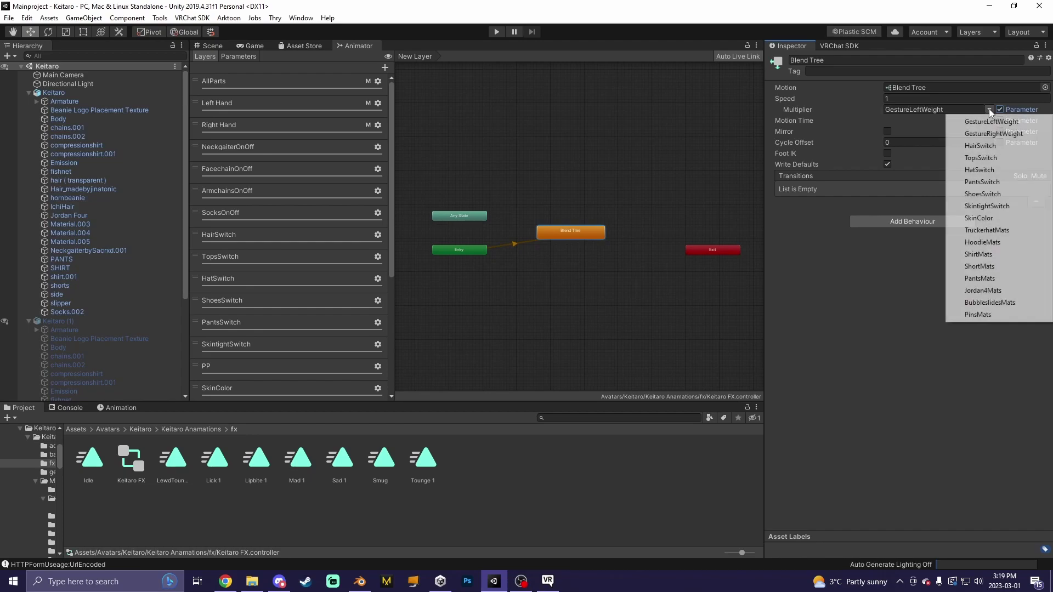
click(990, 302)
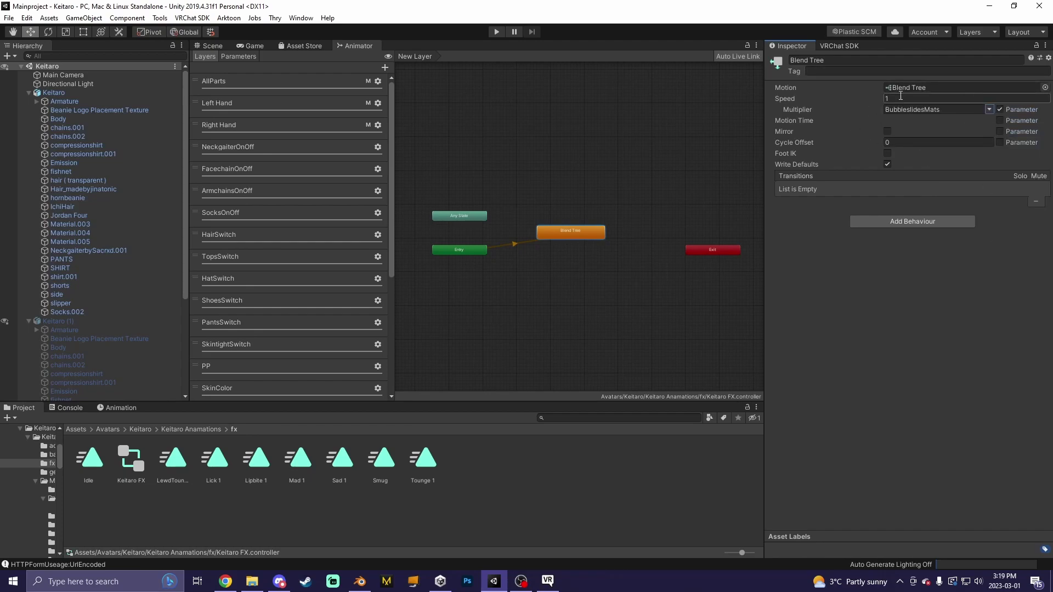
- Inside the blend tree, set its blend parameter to BubbleslidesMats
double_click(584, 230)
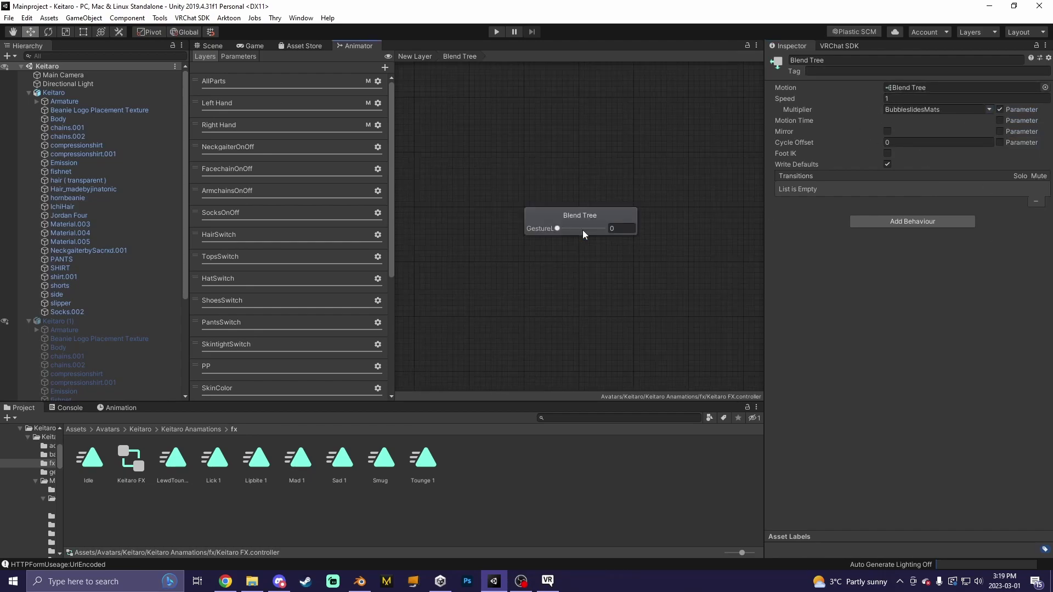
click(589, 218)
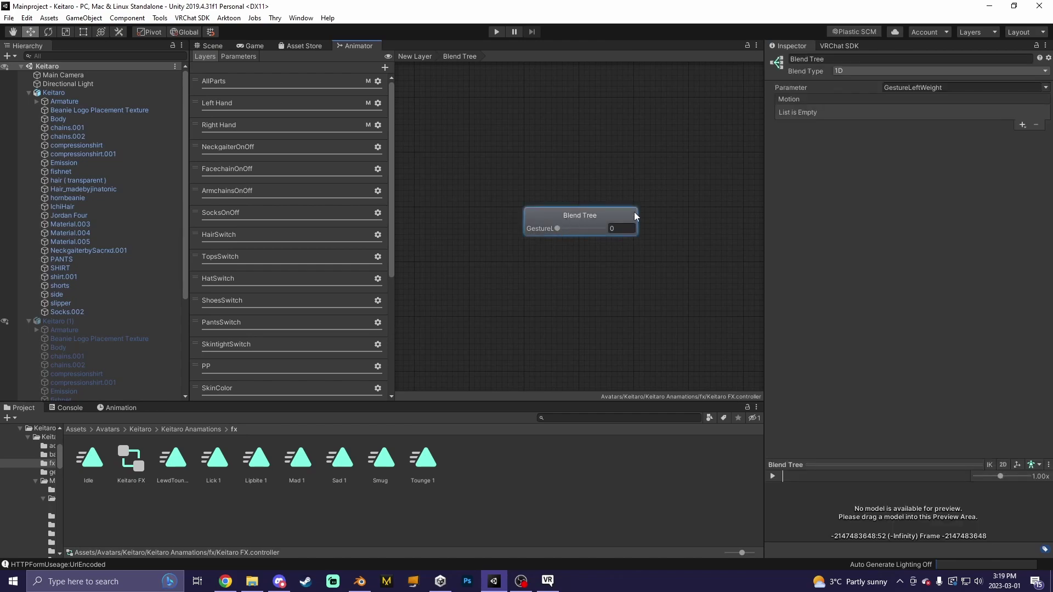
click(1041, 87)
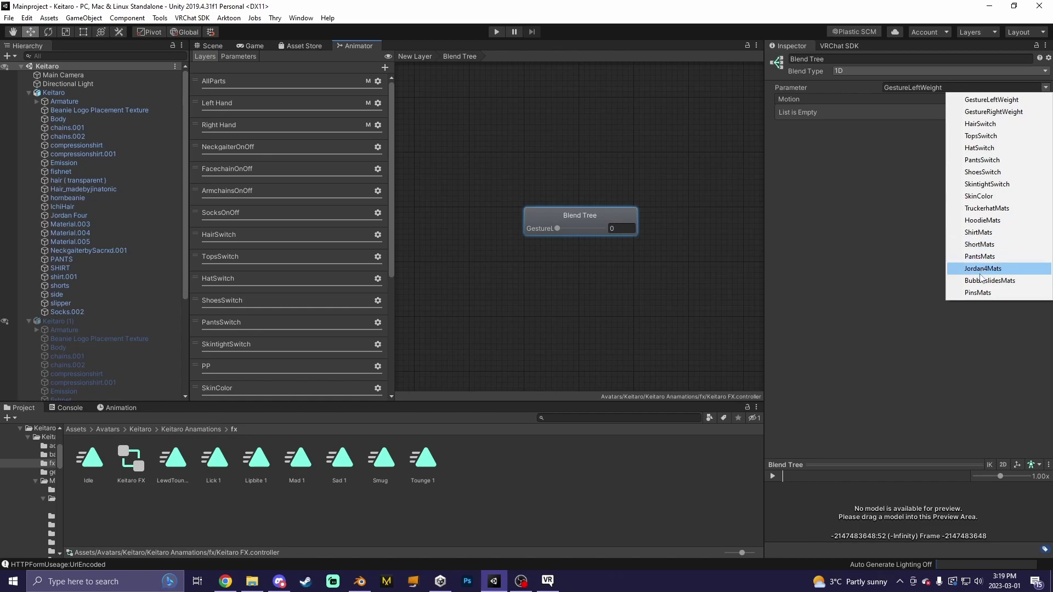
click(998, 277)
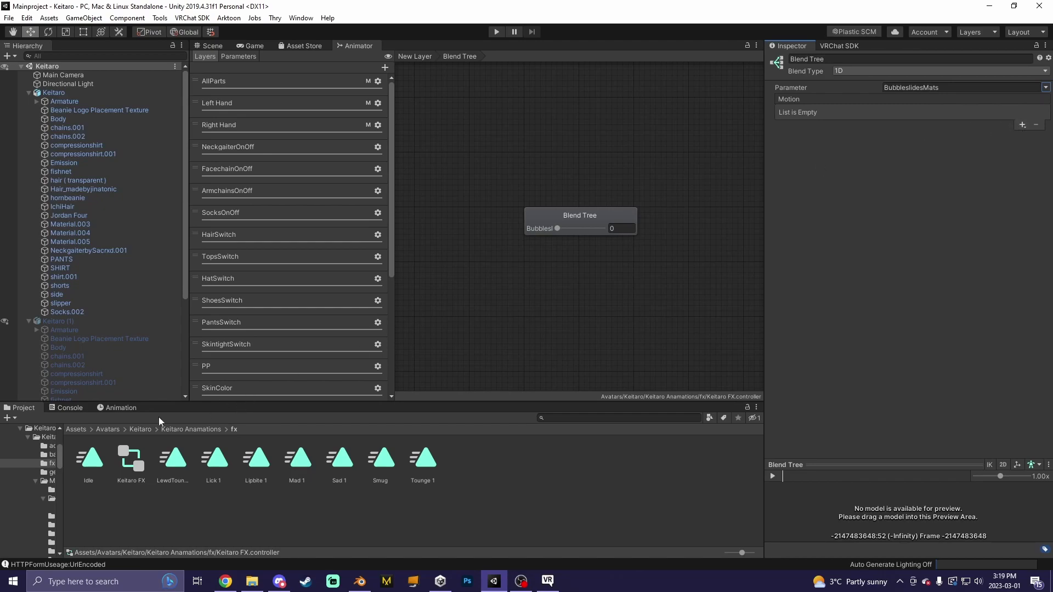
- Browse to Keitaro Anamations > MaterialSwitches > Bubbleslides clips folder in the Project panel
click(143, 429)
double_click(89, 460)
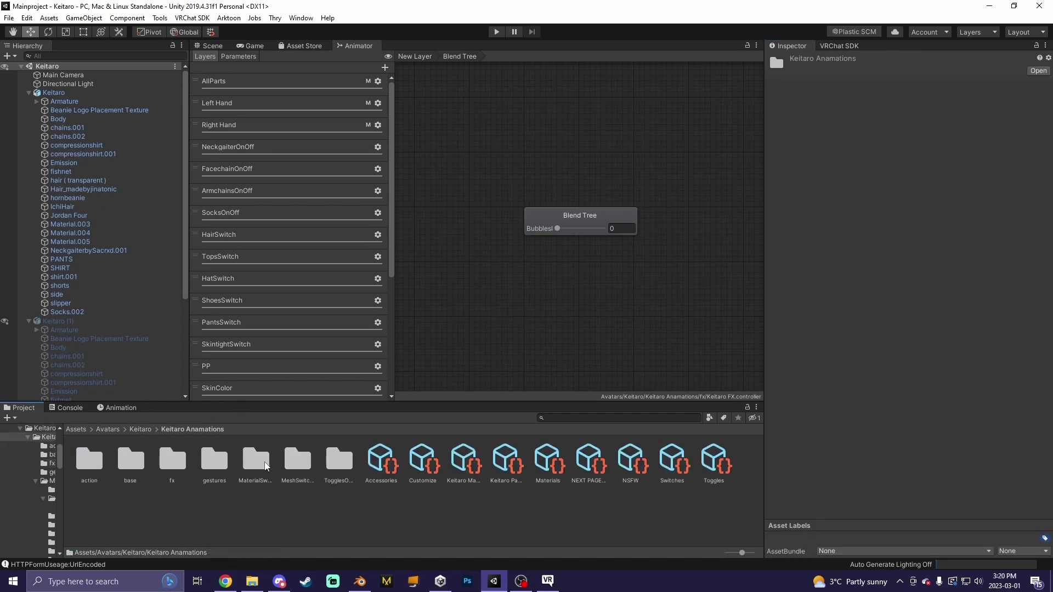
double_click(265, 465)
double_click(131, 460)
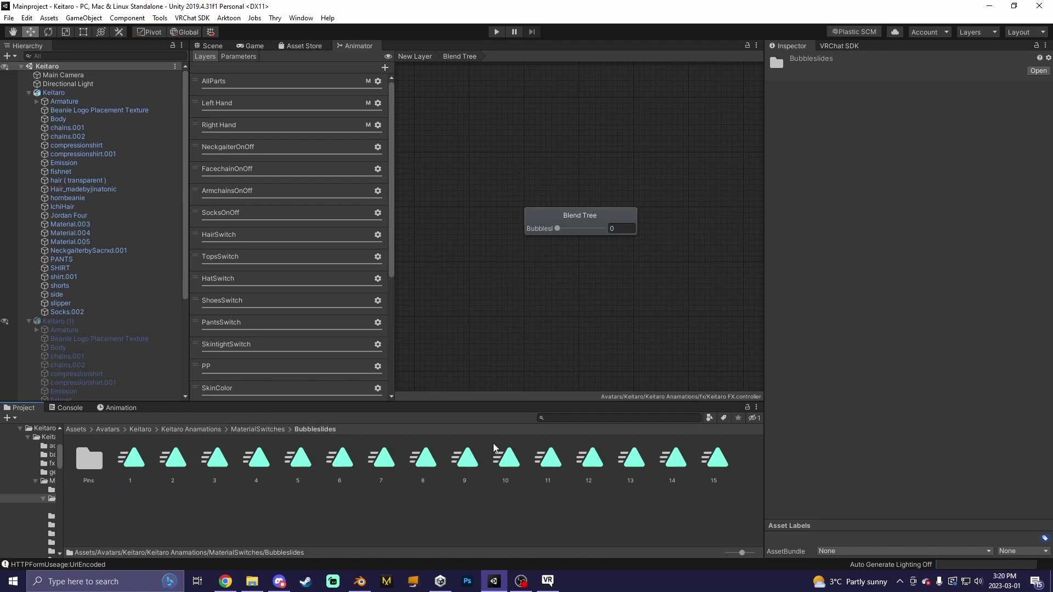
- Add empty motion fields to the blend tree's motion list for the Bubbleslides clips
click(582, 221)
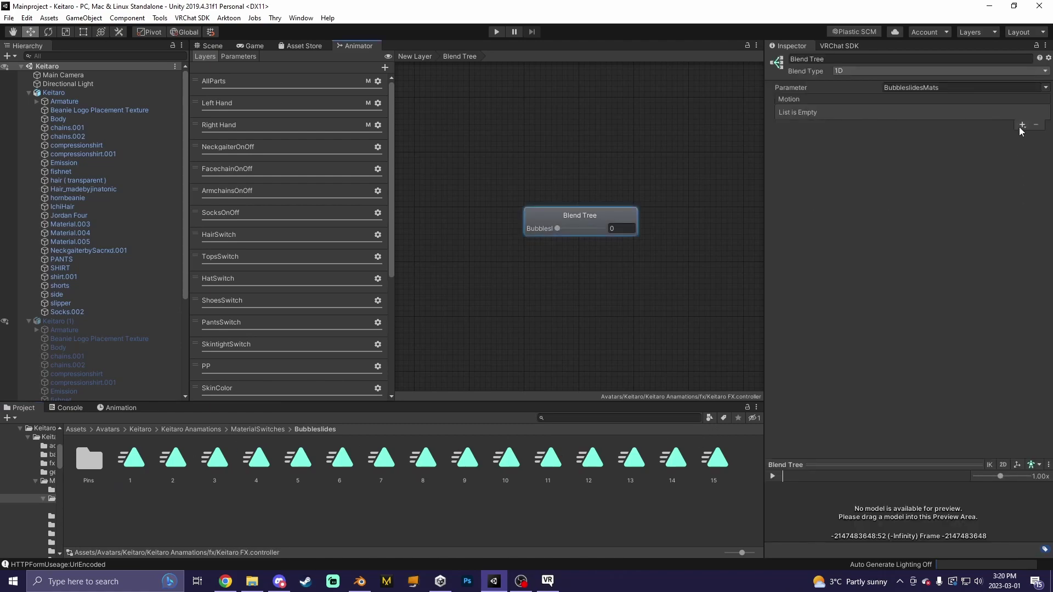
click(1022, 125)
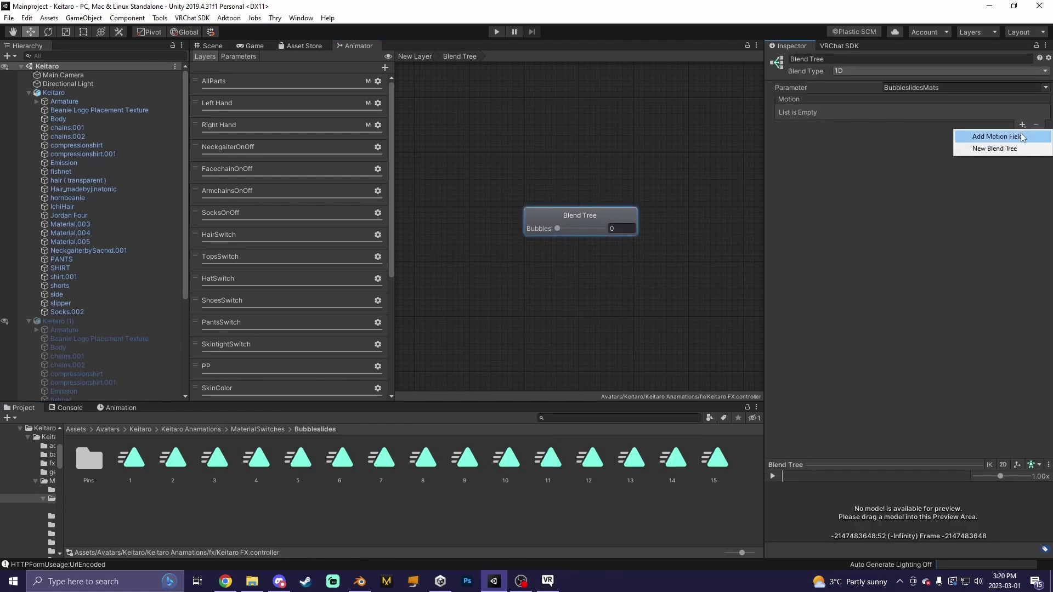
click(1022, 137)
click(1020, 127)
click(1020, 136)
click(1023, 174)
click(1021, 184)
click(1022, 185)
click(1022, 192)
click(1021, 197)
click(1022, 207)
click(1022, 208)
click(1019, 218)
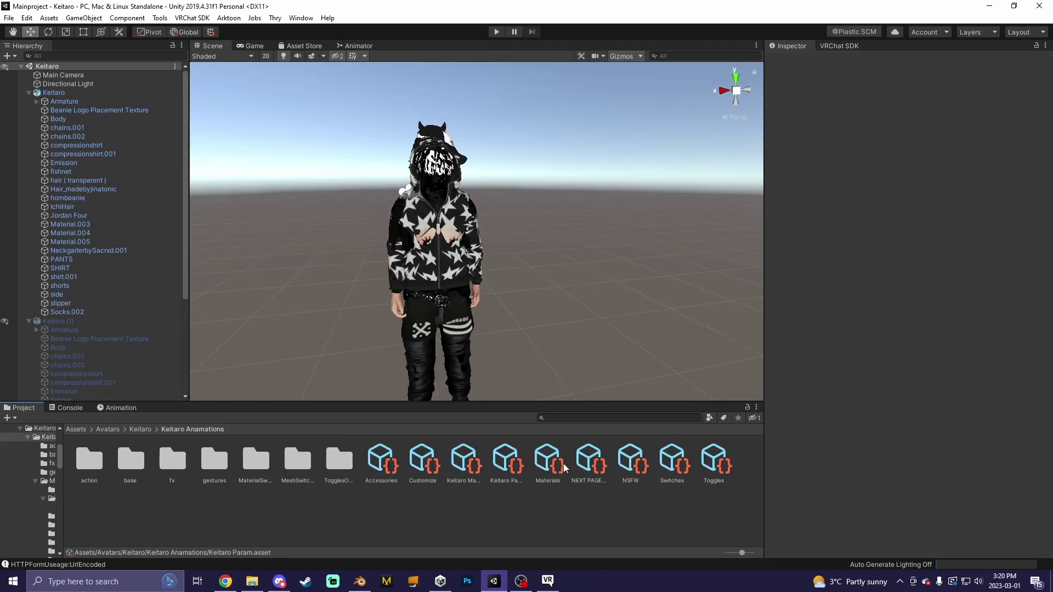
- Open the NEXT PAGE MATERIALS expression menu from the Materials menu
click(562, 466)
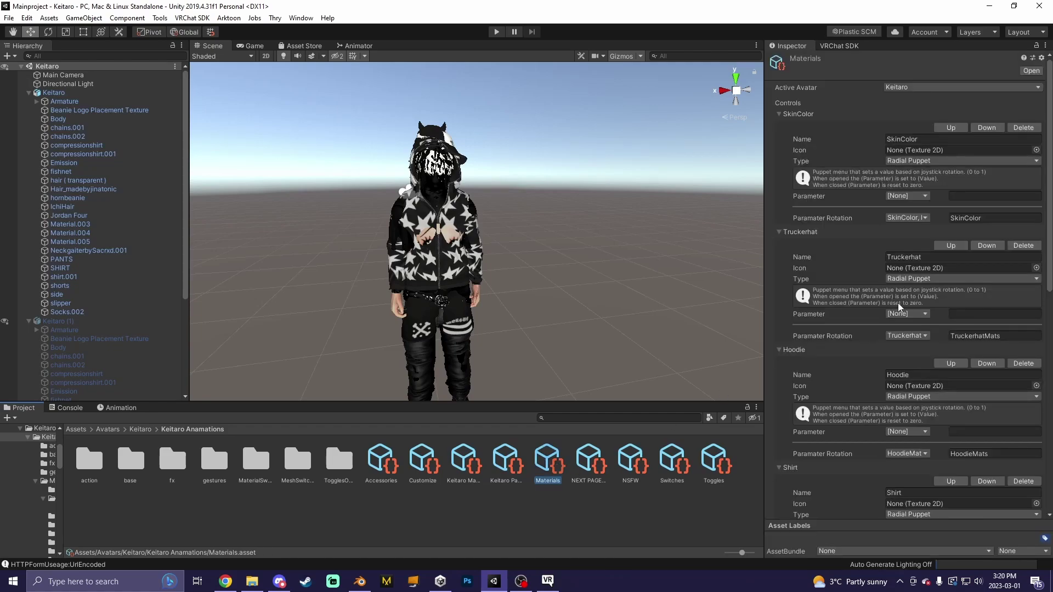
scroll(900, 307, down, 8)
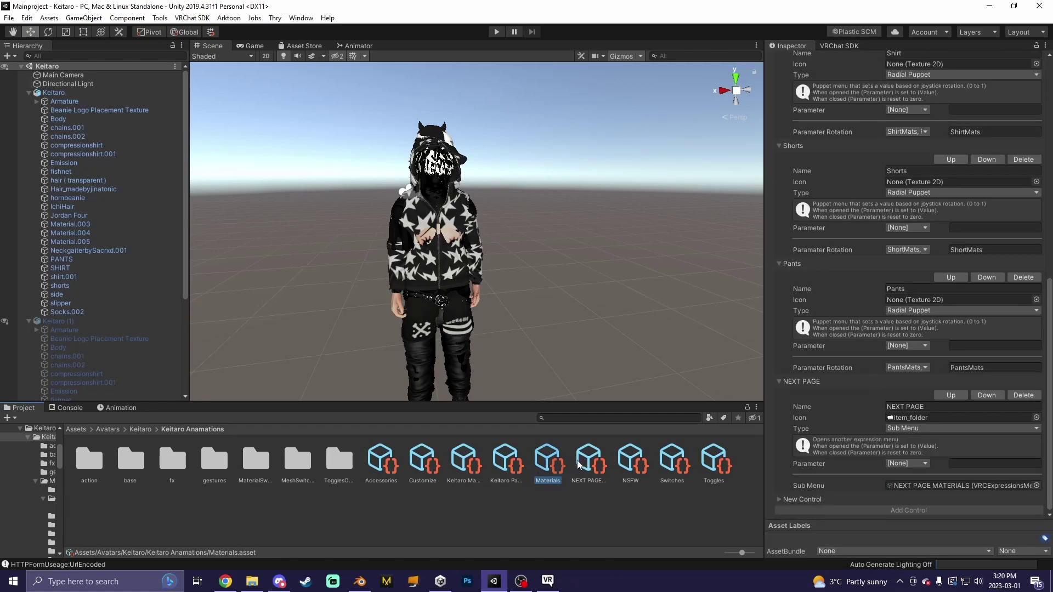
click(581, 466)
scroll(906, 317, up, 3)
scroll(906, 320, down, 3)
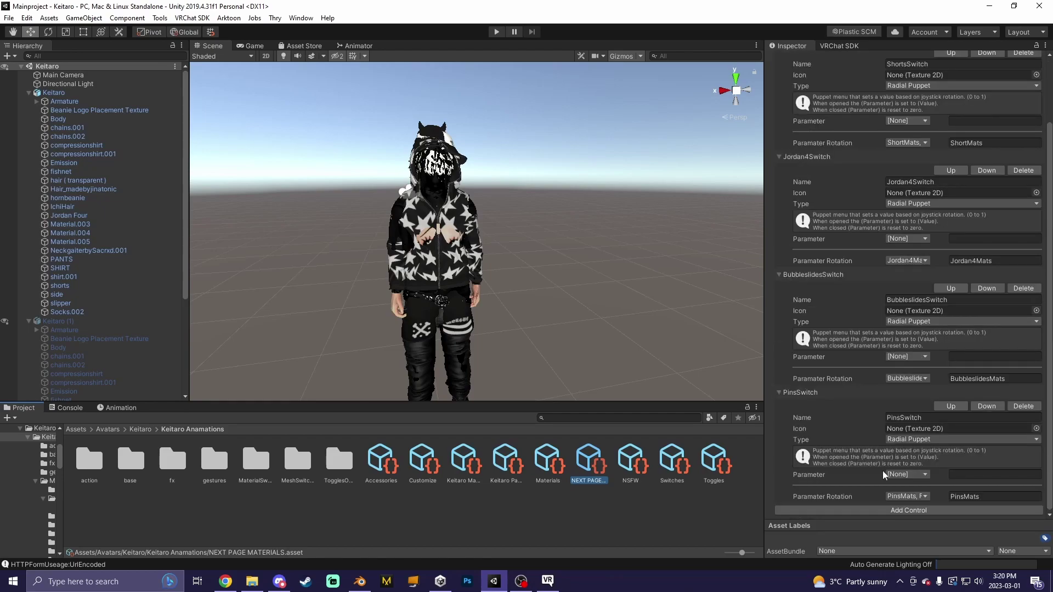
- Add a Bubbleslides control of type Radial Puppet with rotation parameter BubbleslidesMats
click(866, 511)
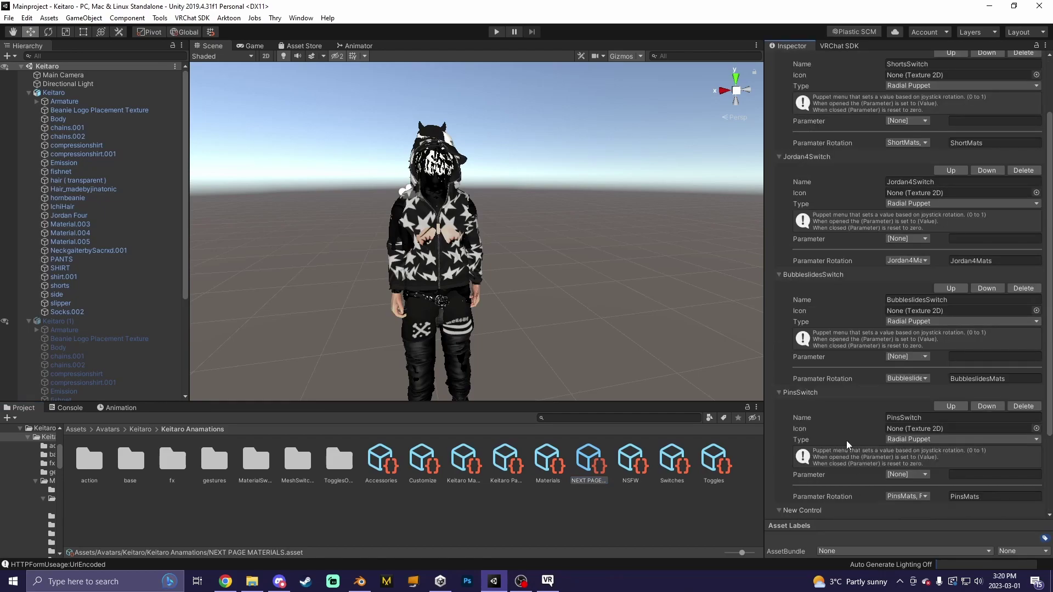
click(926, 429)
key(BackSpace)
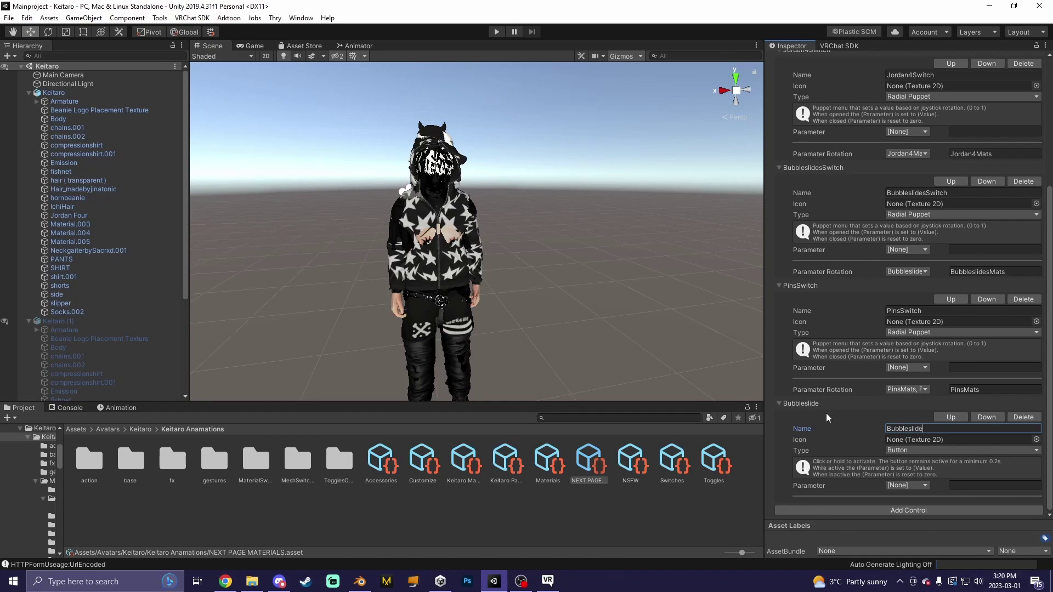
click(912, 450)
click(917, 523)
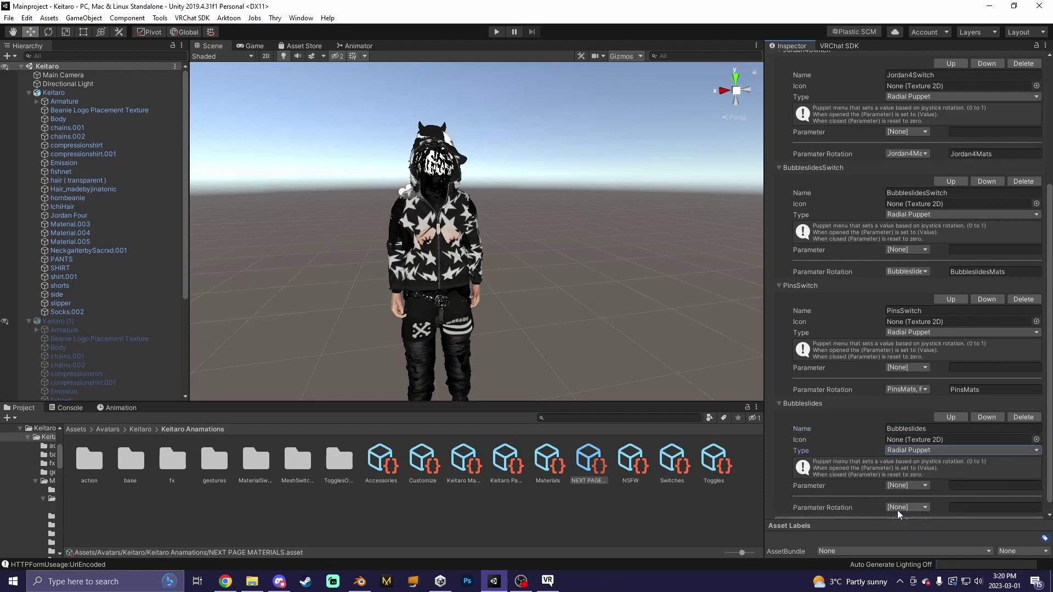
click(907, 508)
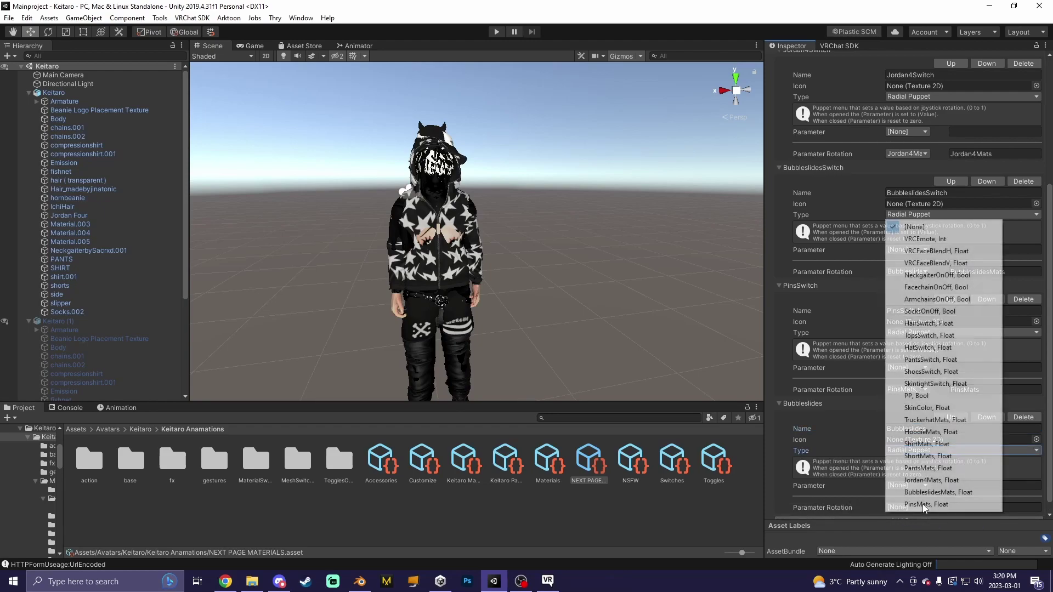
click(917, 495)
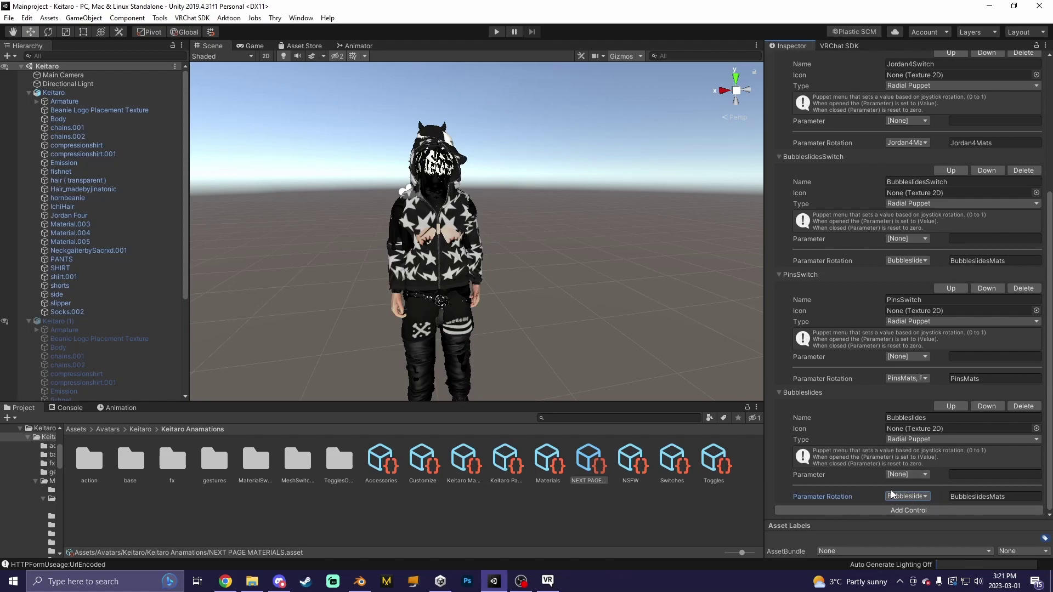
click(647, 513)
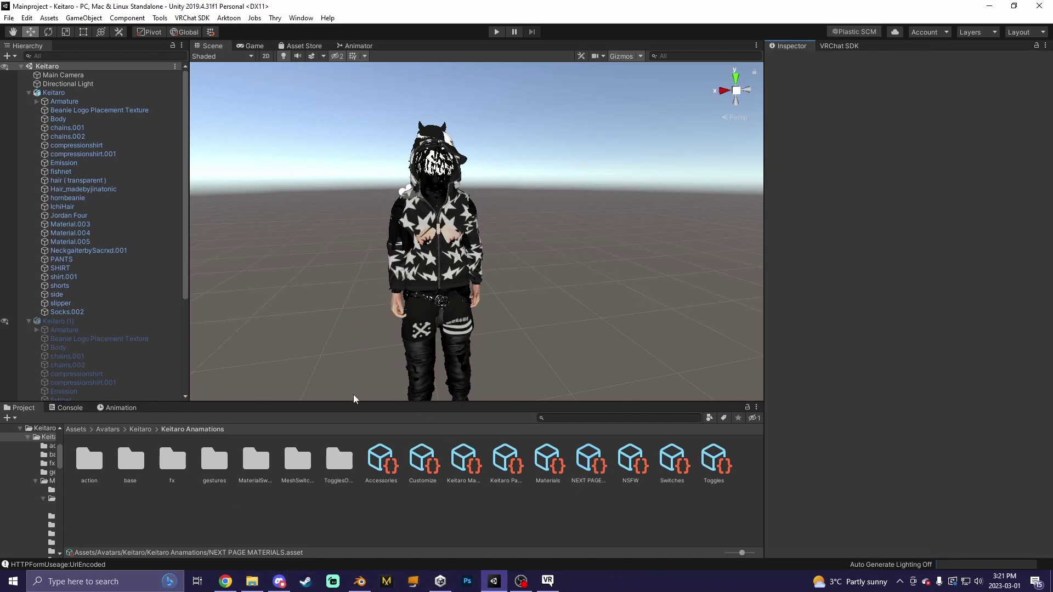
- In VRChat, open the Materials action menu and set the Truckerhat dial to 39%
key(alt+Tab)
key(w)
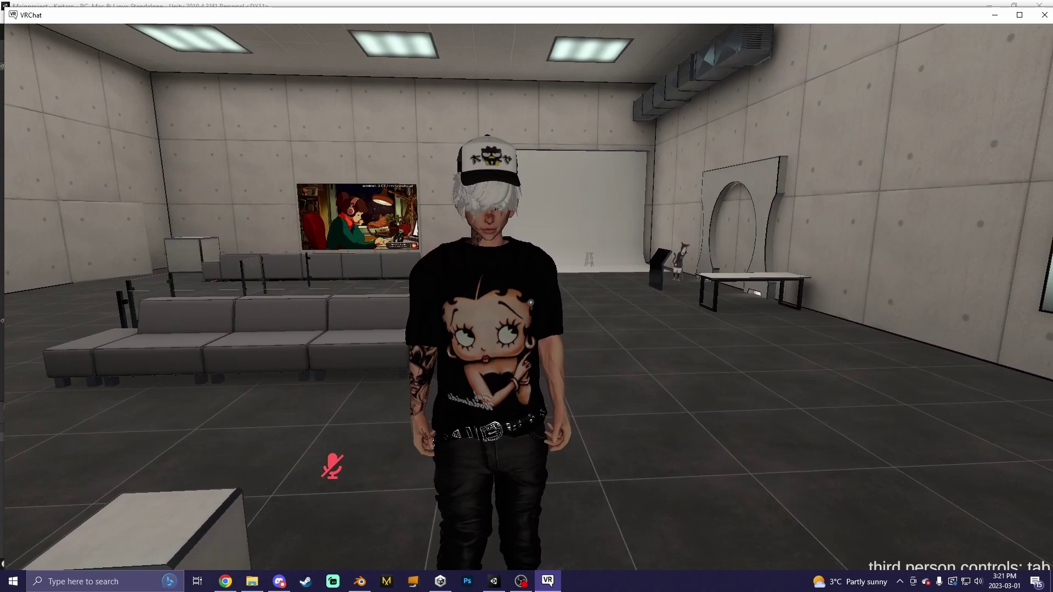
key(r)
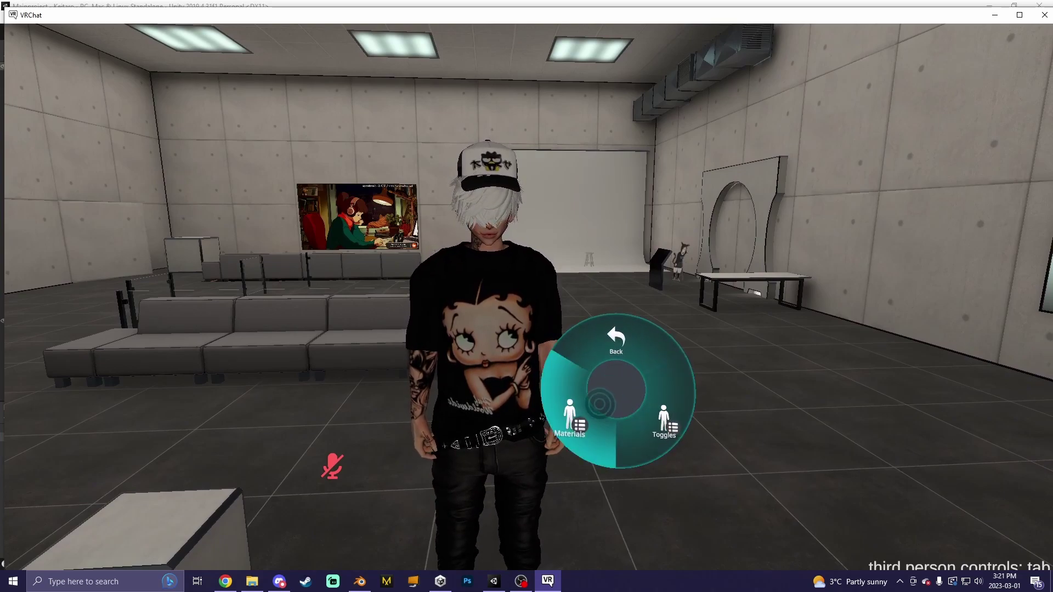
click(600, 404)
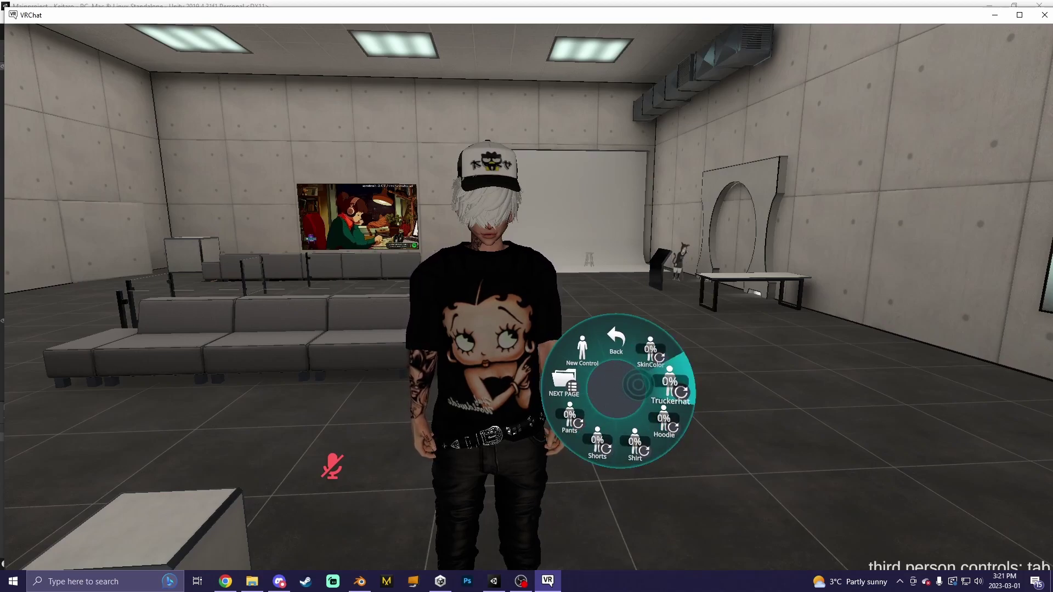
click(638, 385)
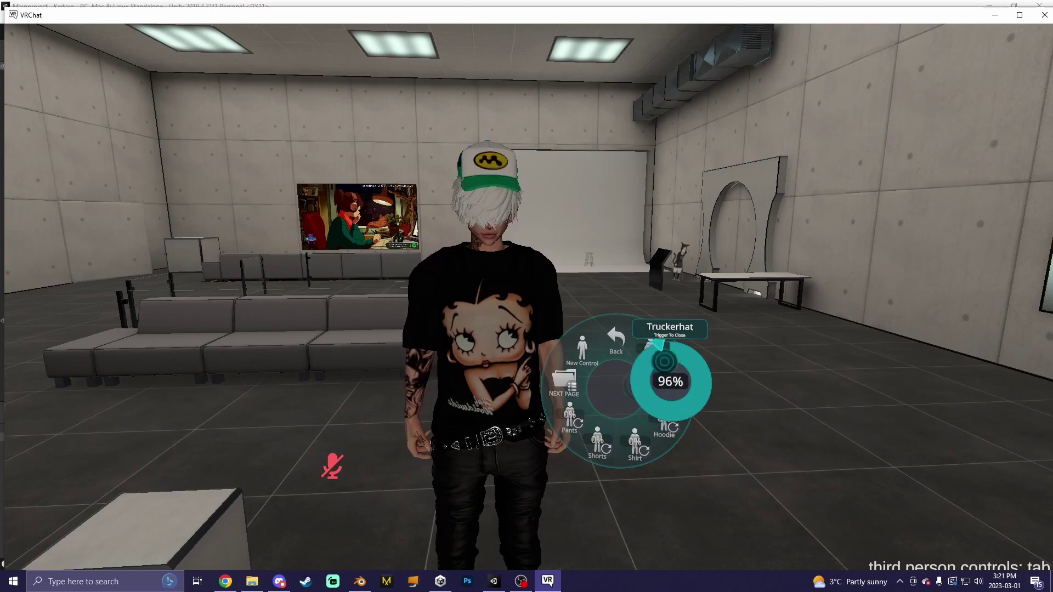
click(684, 397)
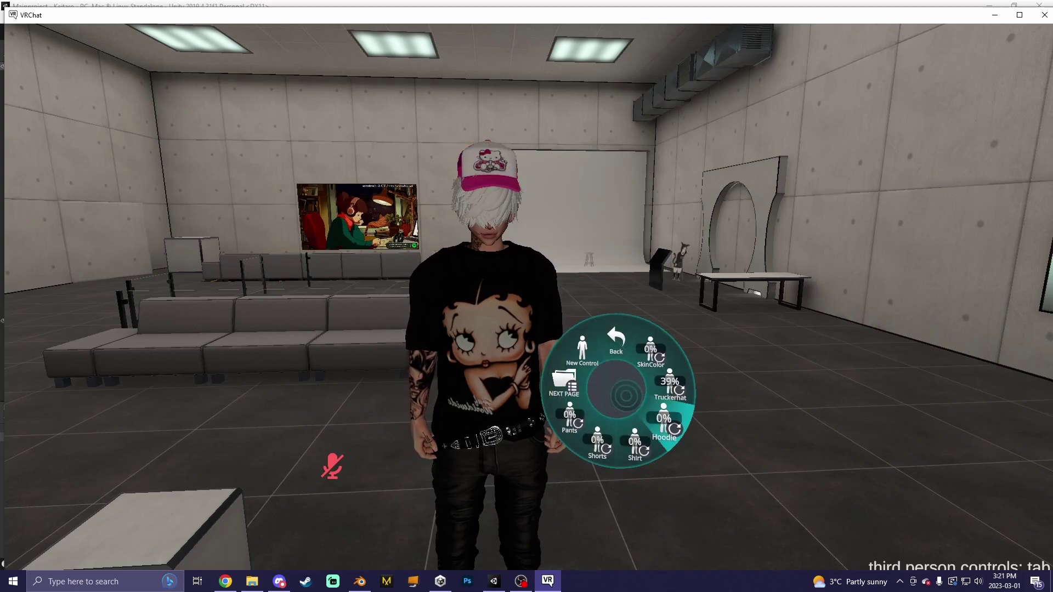
- Leave the Hoodie material unchanged and set the Shirt dial to 70%
click(629, 395)
click(662, 399)
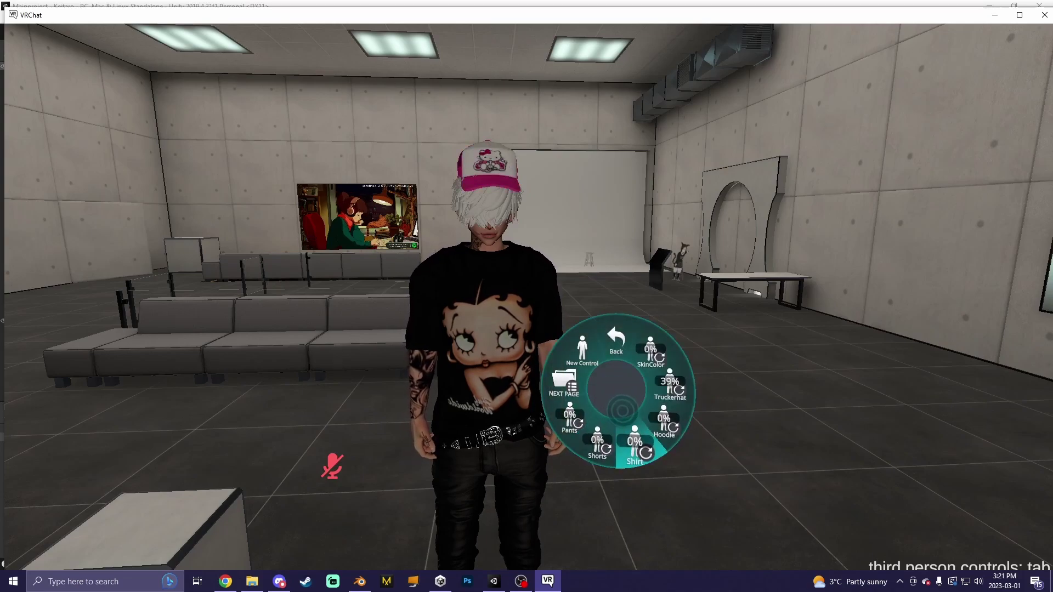
click(623, 411)
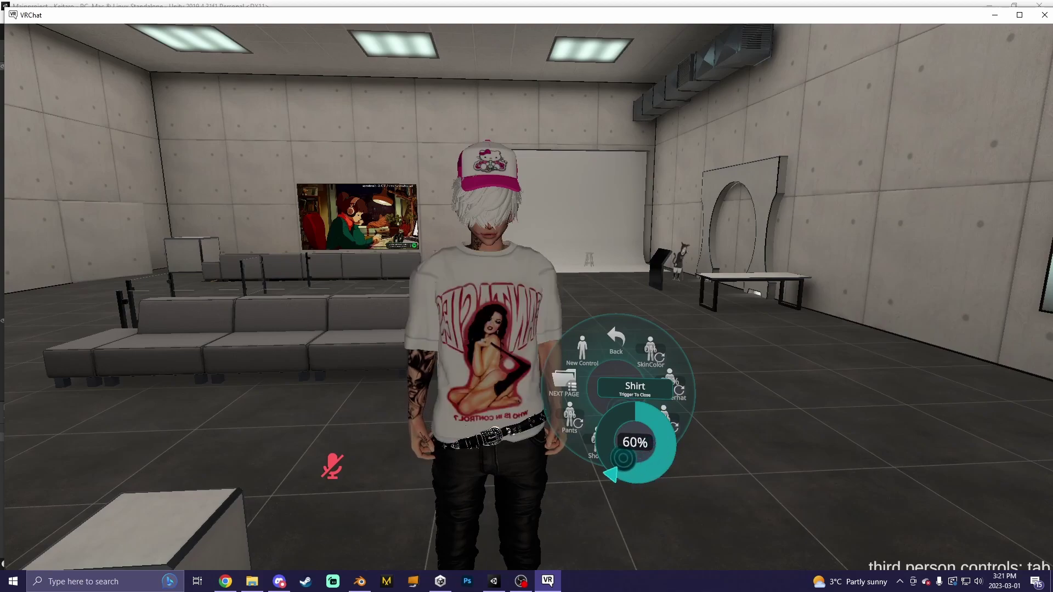
click(616, 389)
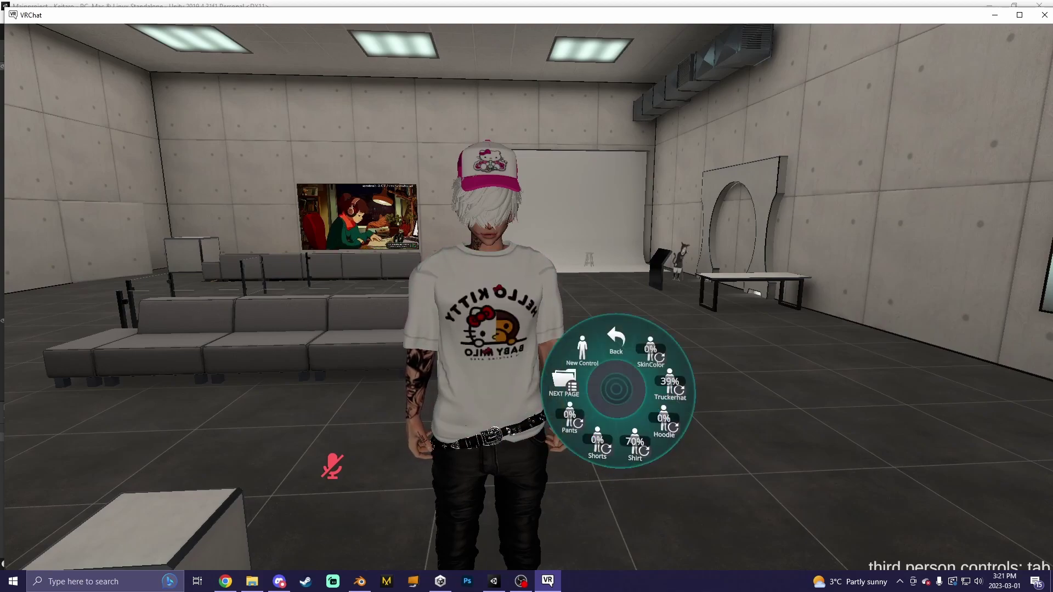
- Swap the pants to light-blue jeans with the Pants material dial
key(r)
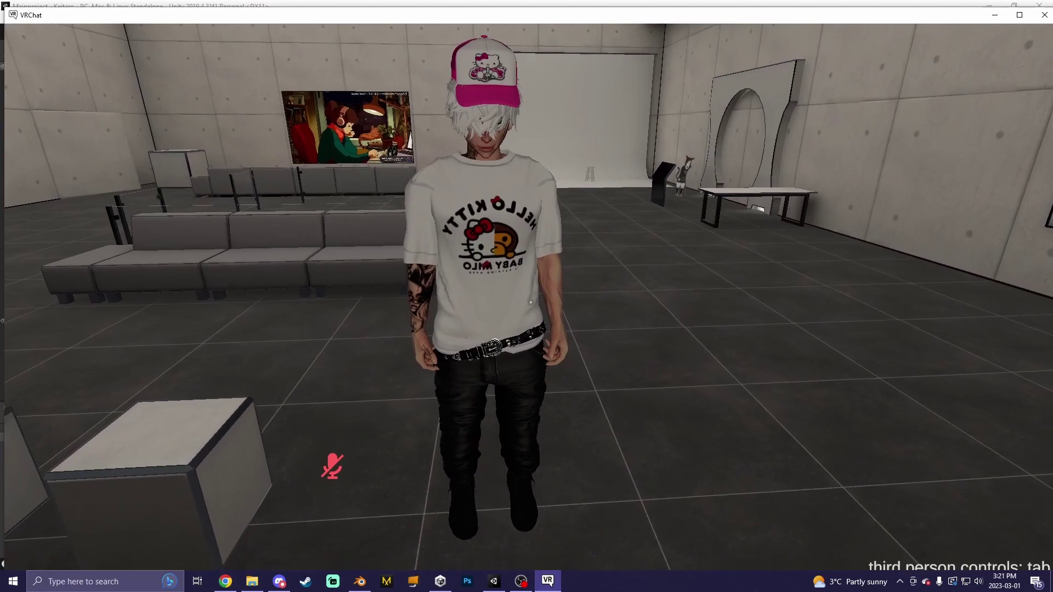
key(r)
click(602, 402)
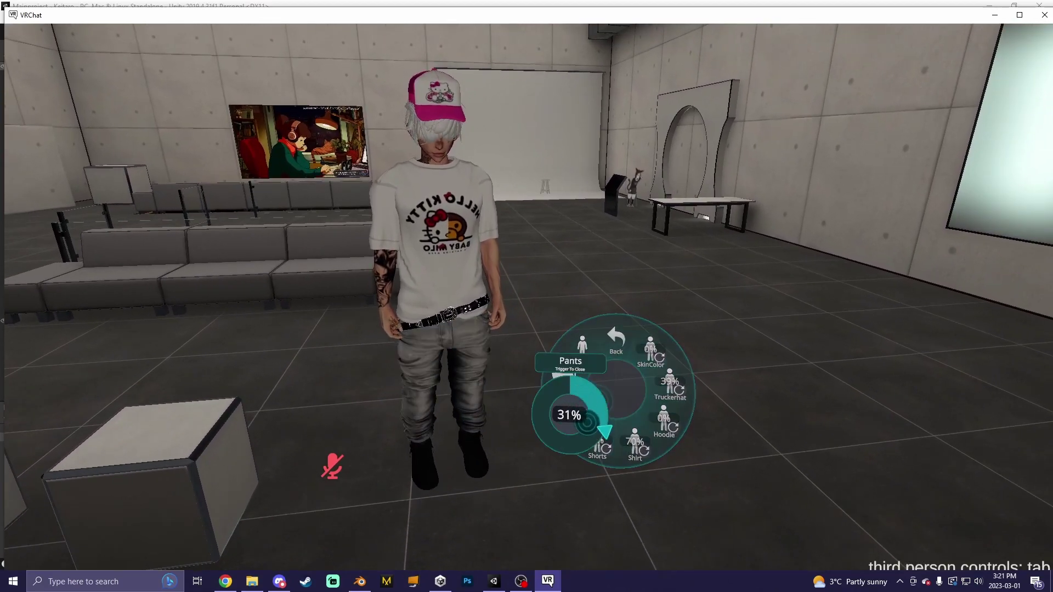
click(554, 426)
- Reposition at the mirror and open the avatar's MeshSwitches submenu
key(r)
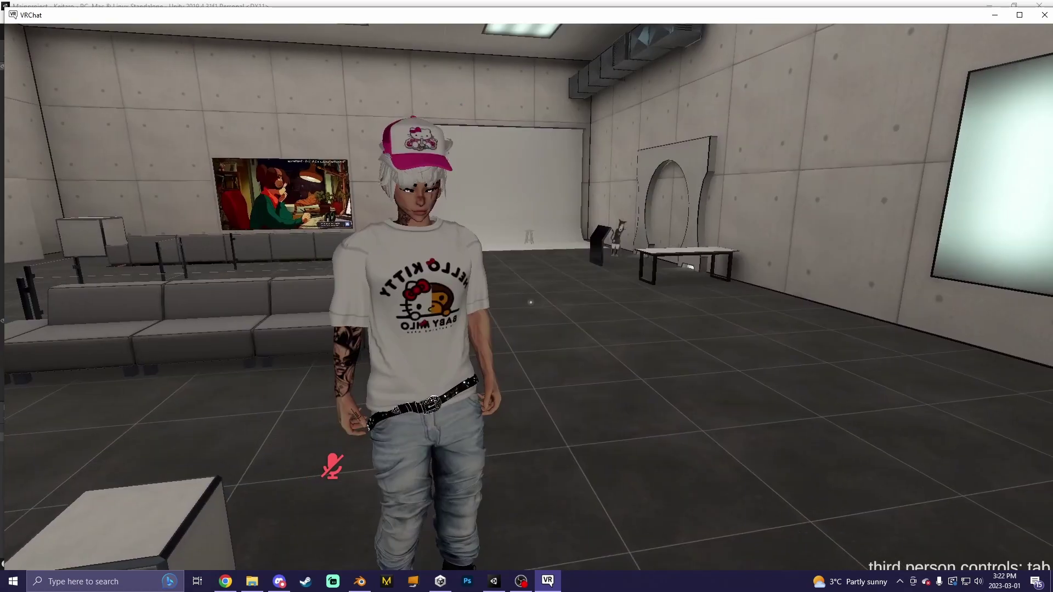
key(s)
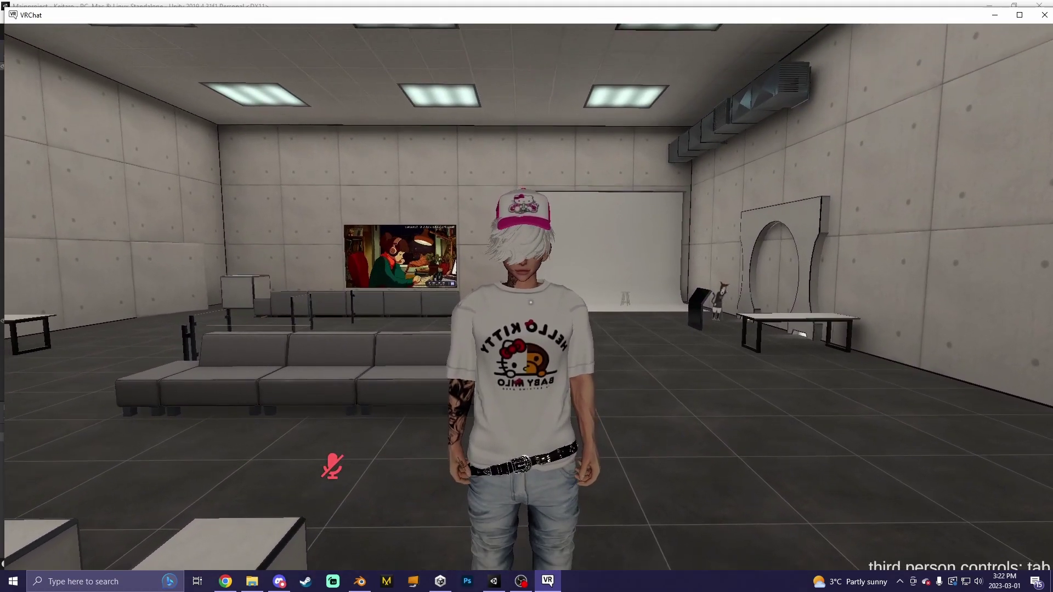
key(w)
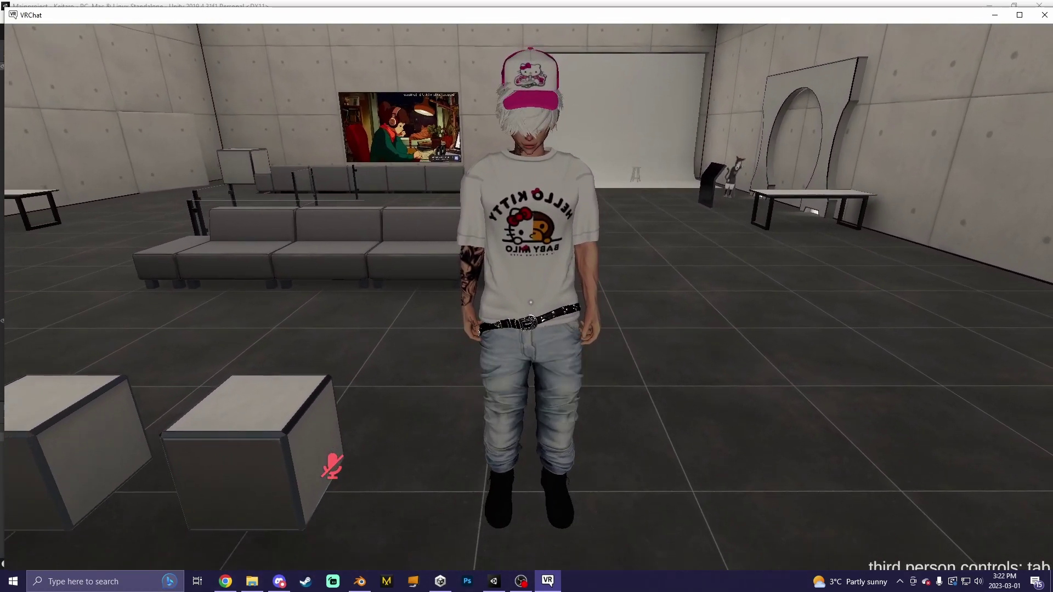
key(r)
click(573, 381)
click(638, 386)
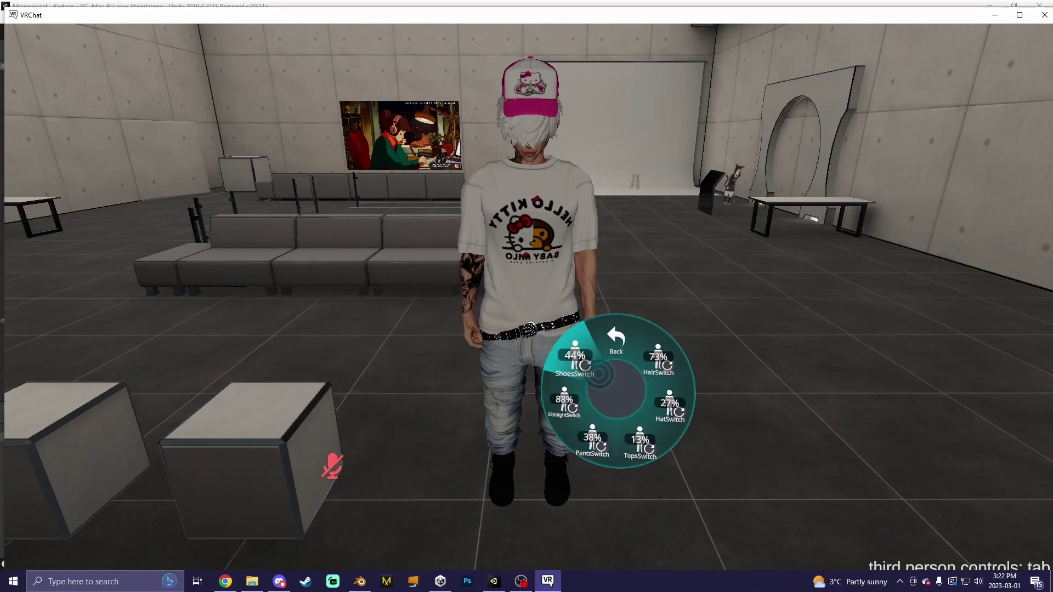
- Switch on the black Neckgaiter in the Accessories toggles and close the menus
click(612, 367)
click(599, 401)
click(631, 407)
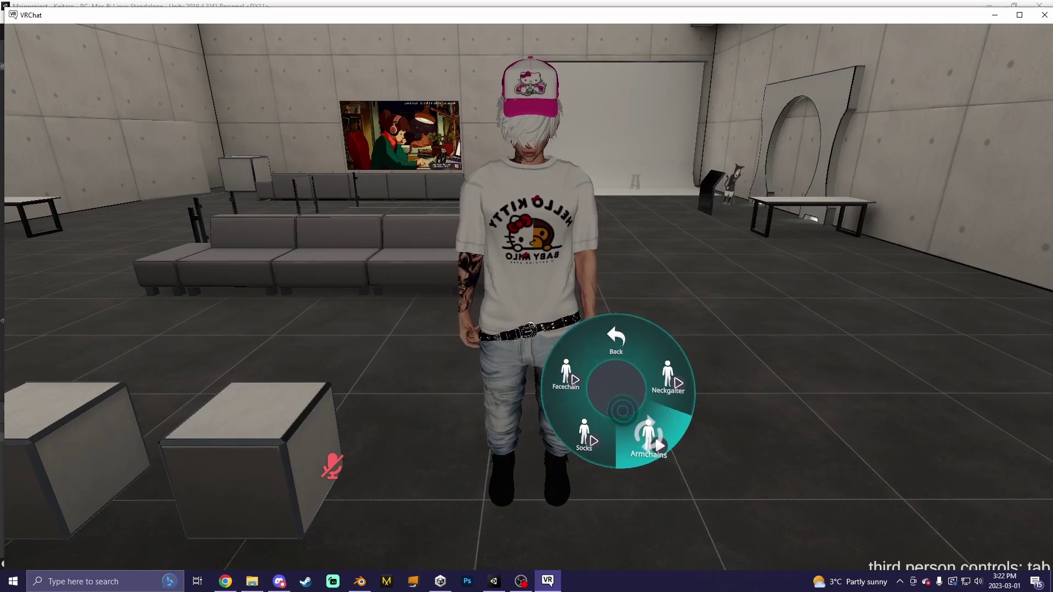
click(634, 378)
click(667, 384)
key(Escape)
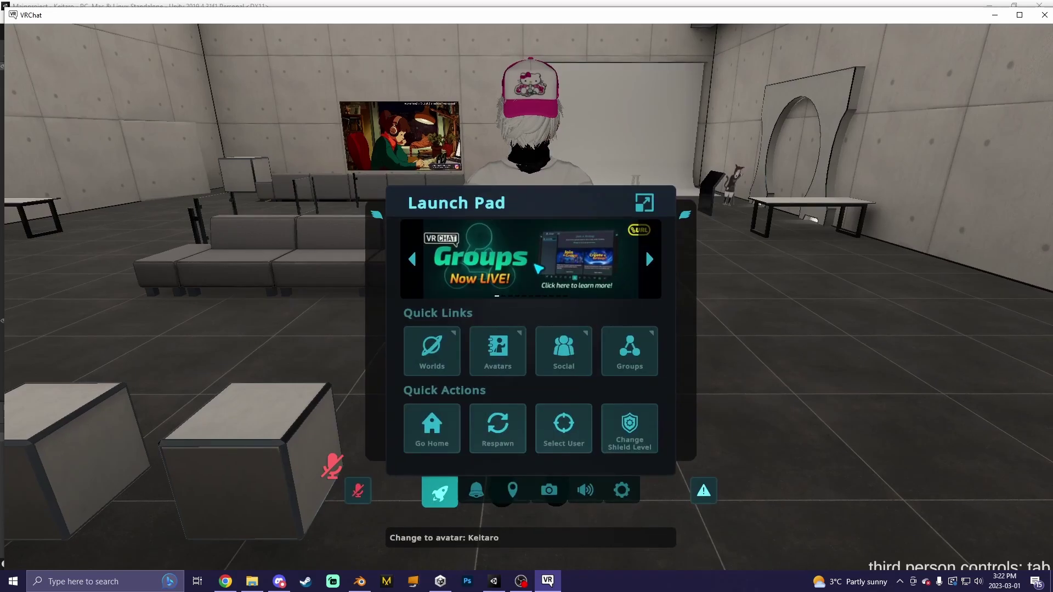
key(Escape)
- Walk up to the mirror to view the masked face, then step back for the full avatar
key(w)
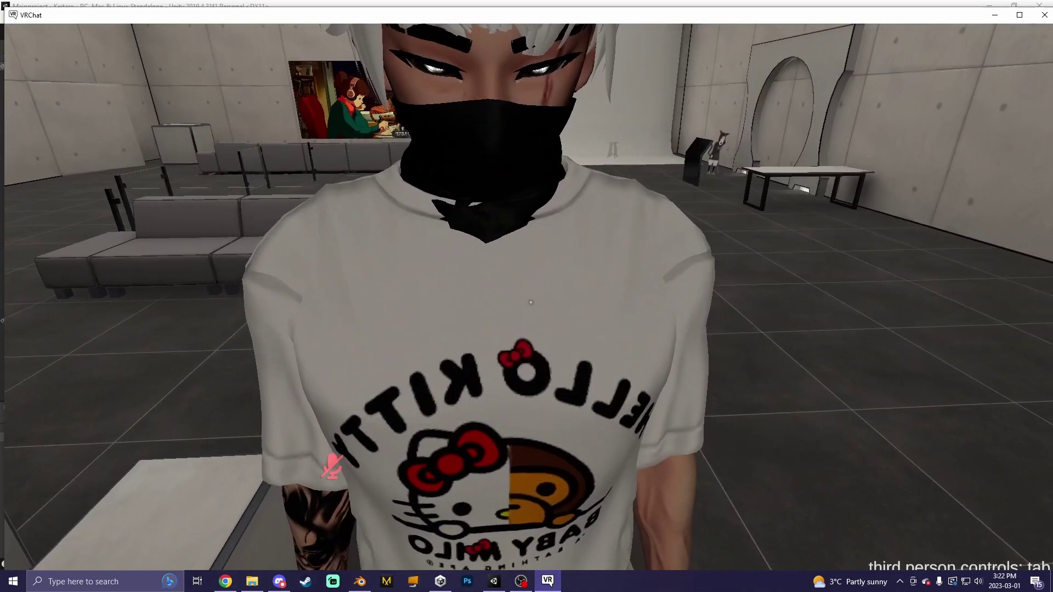
key(w)
key(s)
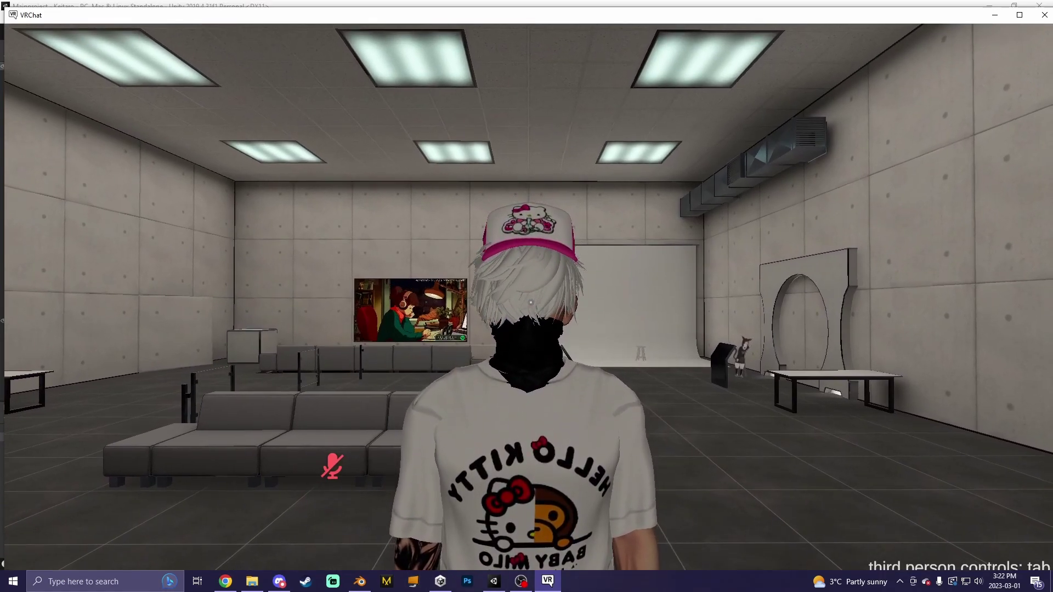
key(s)
key(s)
- Browse back through the Materials and NSFW submenus, close the menu, and recheck the outfit in the mirror
key(r)
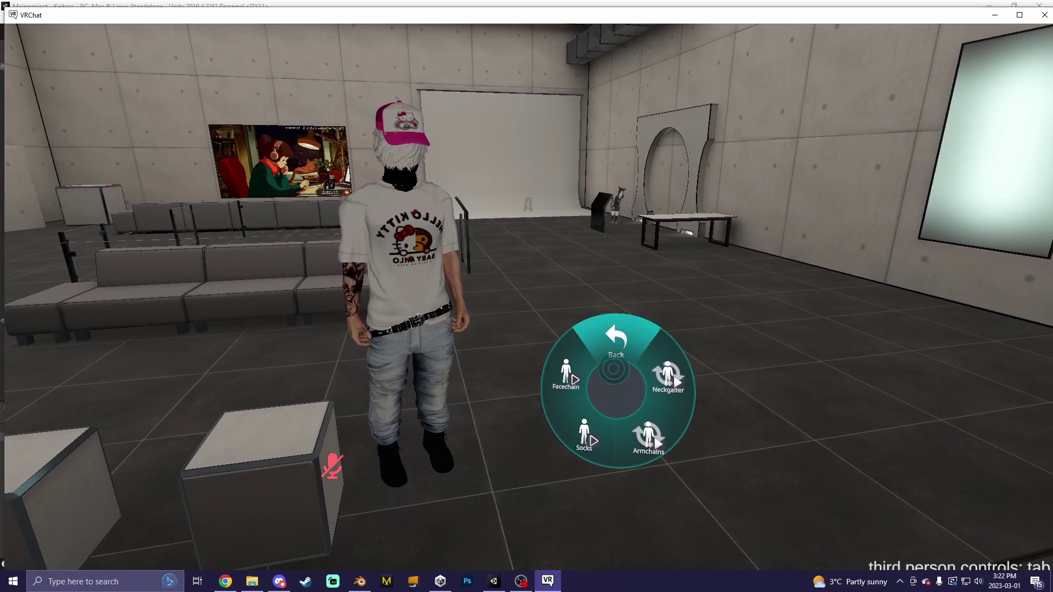
click(616, 343)
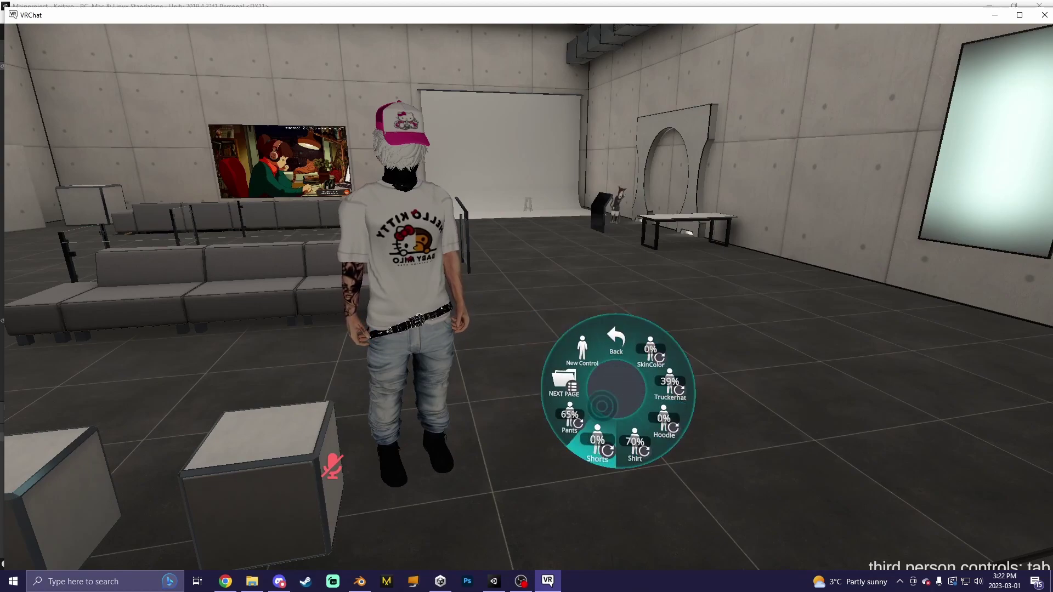
click(617, 367)
click(615, 375)
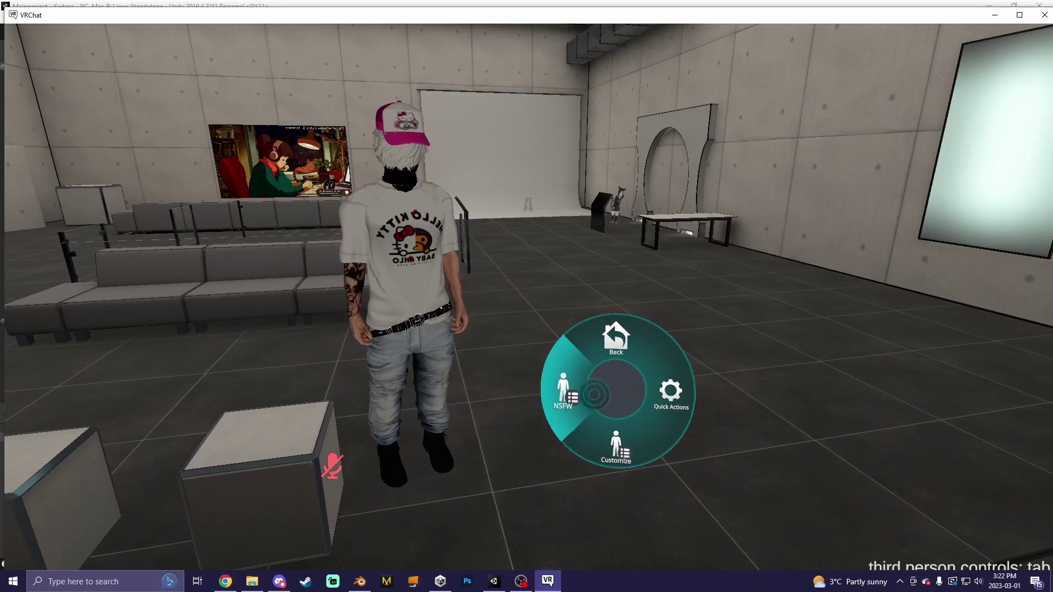
click(595, 391)
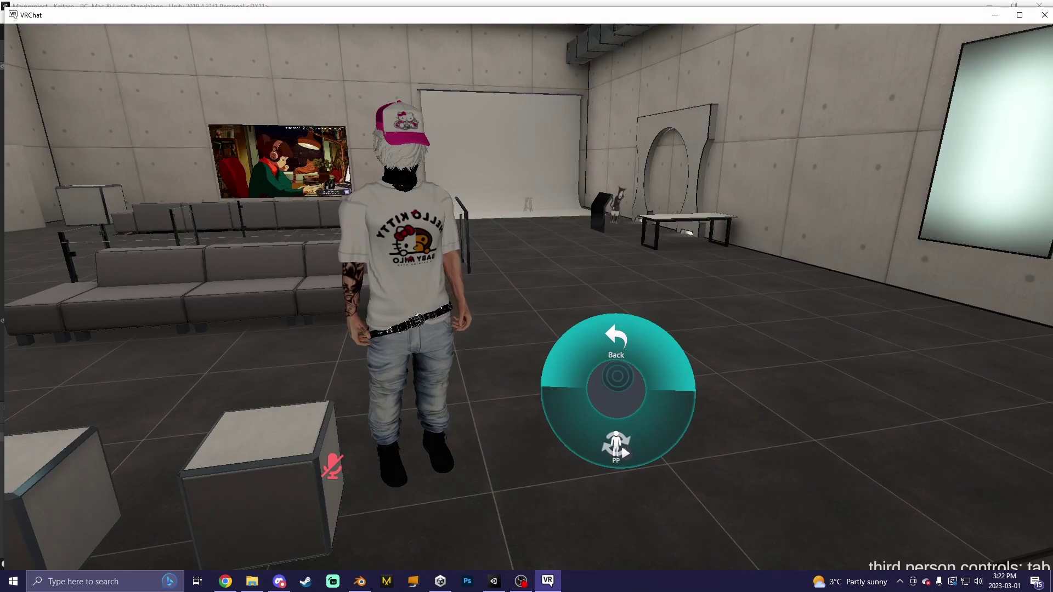
click(616, 366)
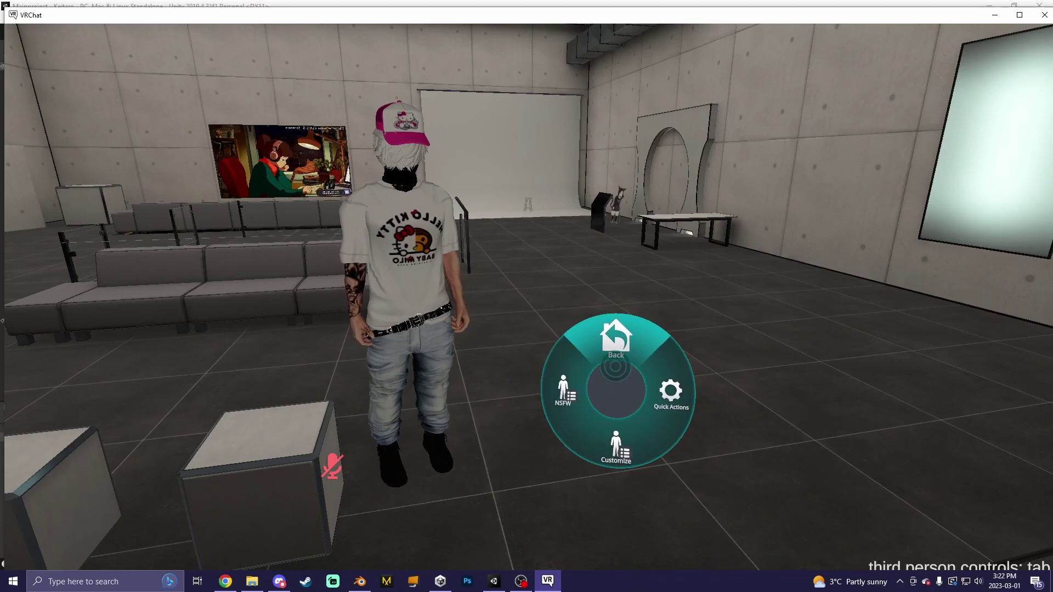
click(615, 367)
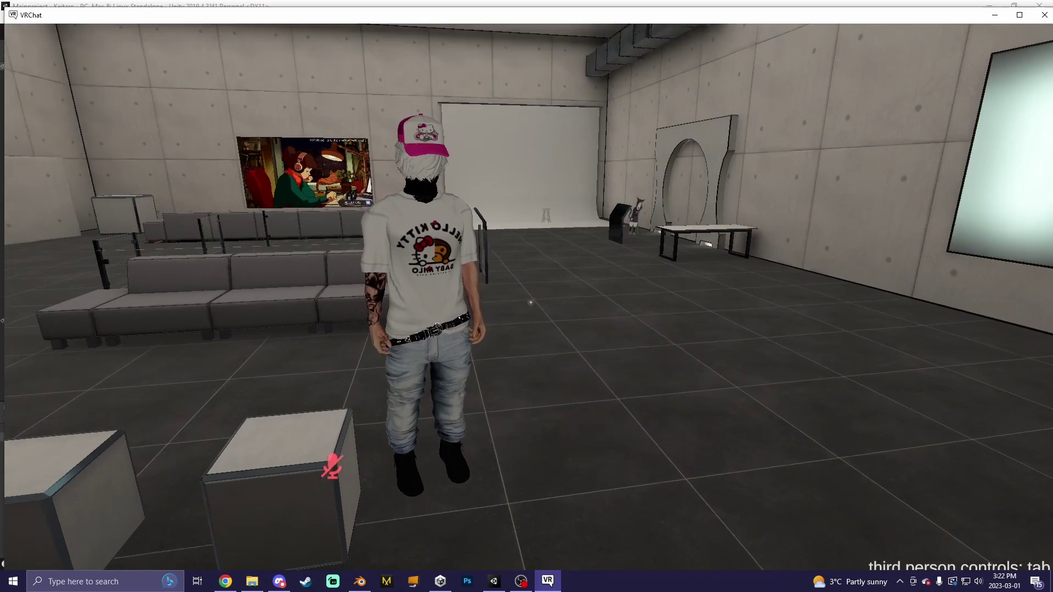
key(w)
key(s)
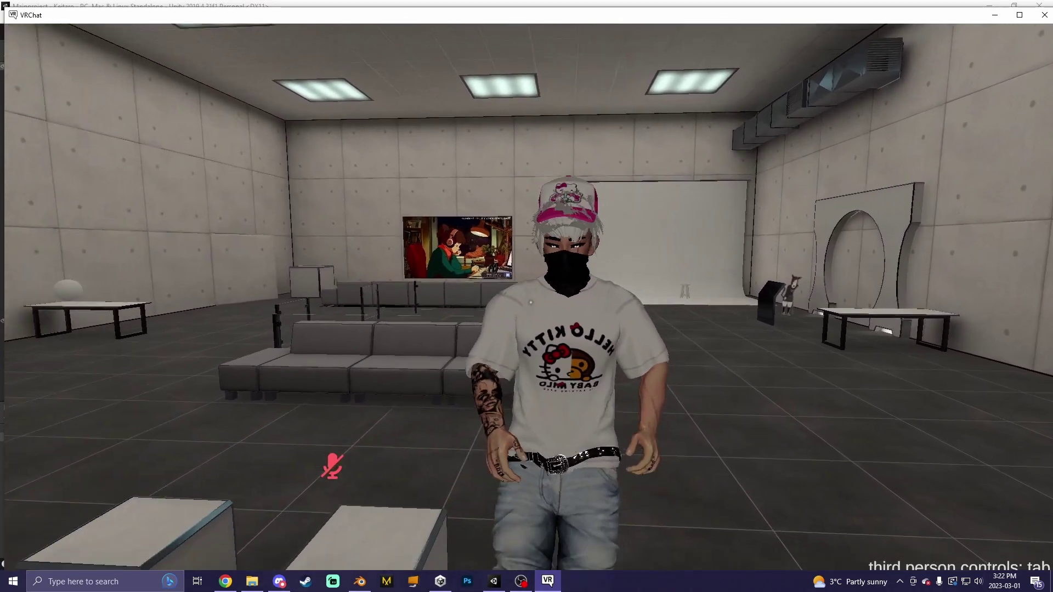
key(w)
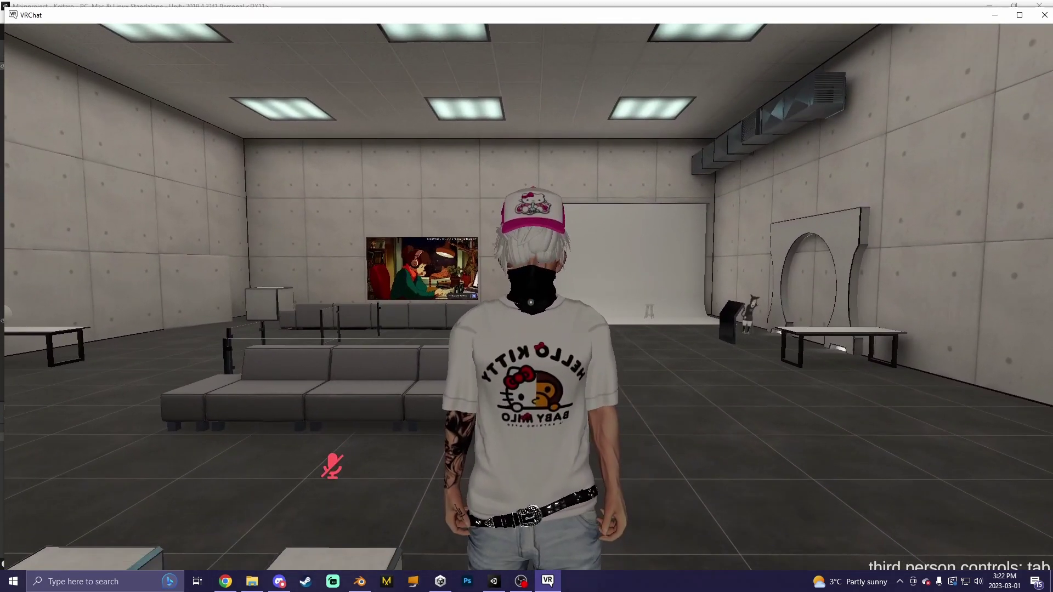